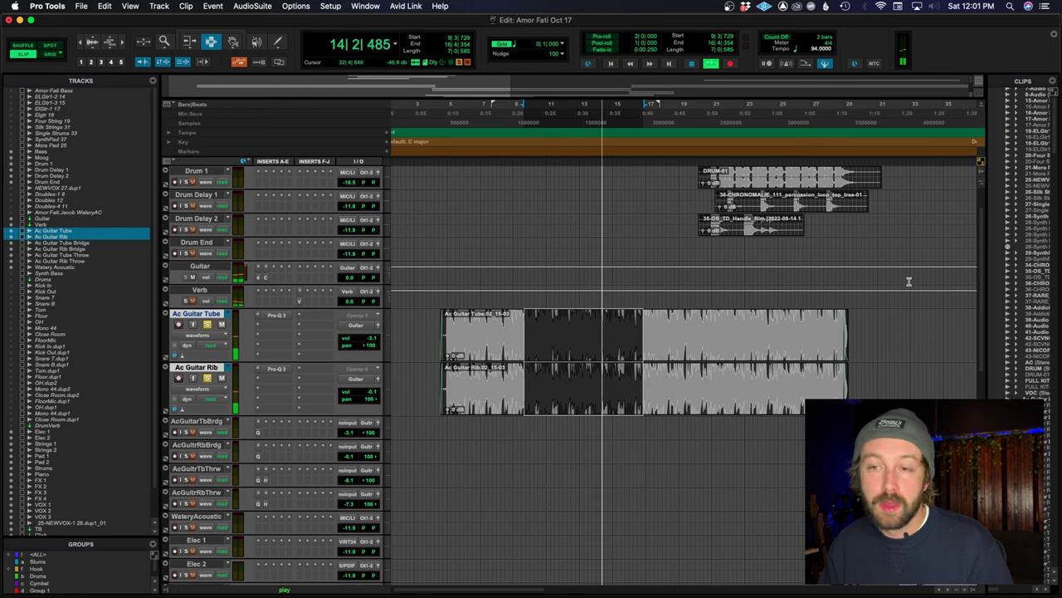
# Open Pro-Q 3 on the Ac Guitar Tube track and toggle its phase invert during playback to compare the sound
pyautogui.click(285, 316)
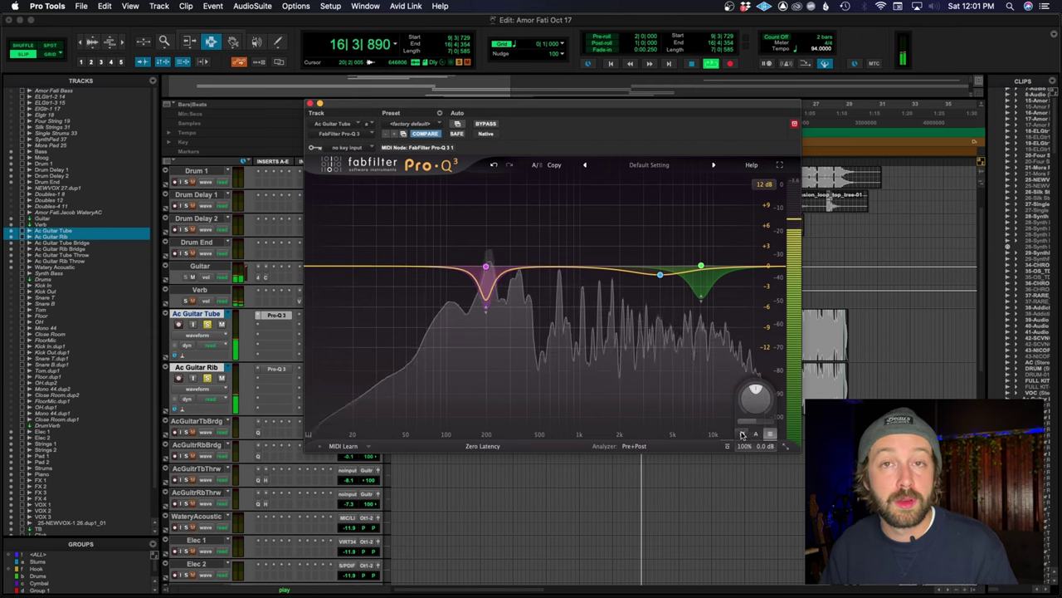
pyautogui.click(743, 435)
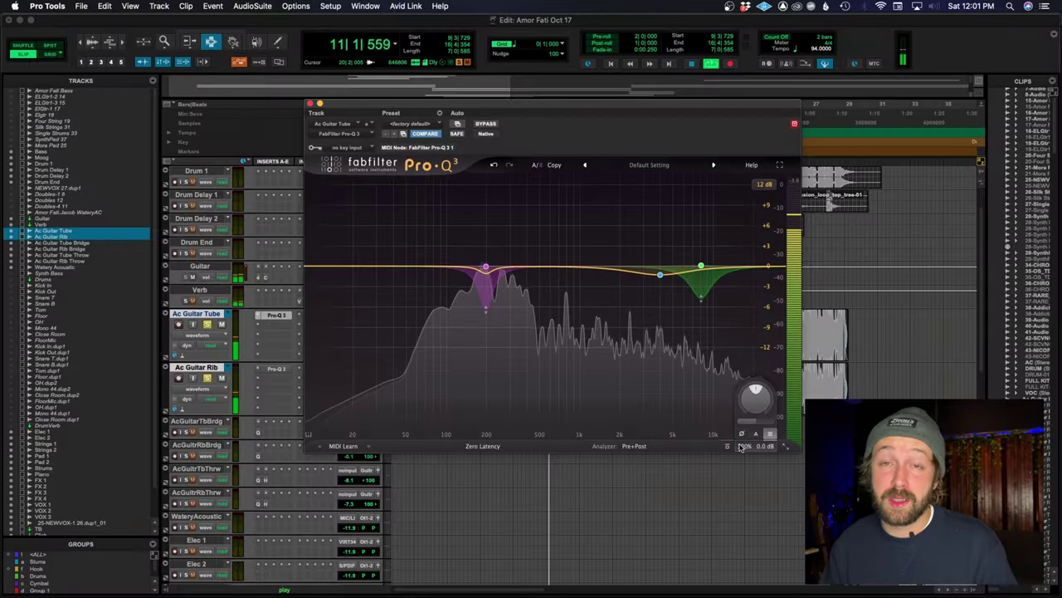
pyautogui.moveTo(548, 104); pyautogui.dragTo(666, 128)
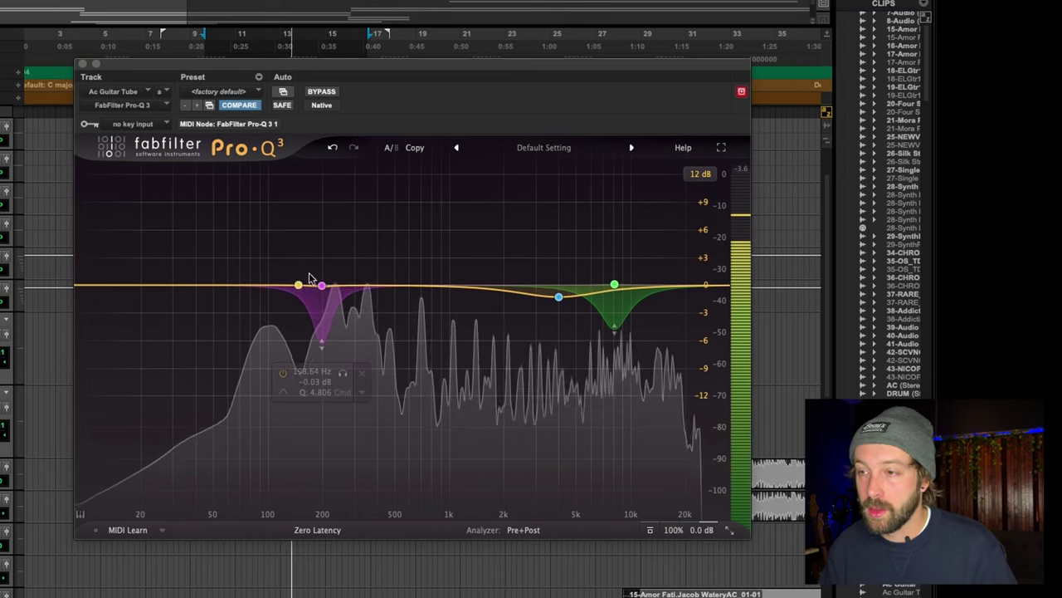
pyautogui.moveTo(689, 531)
pyautogui.click(669, 514)
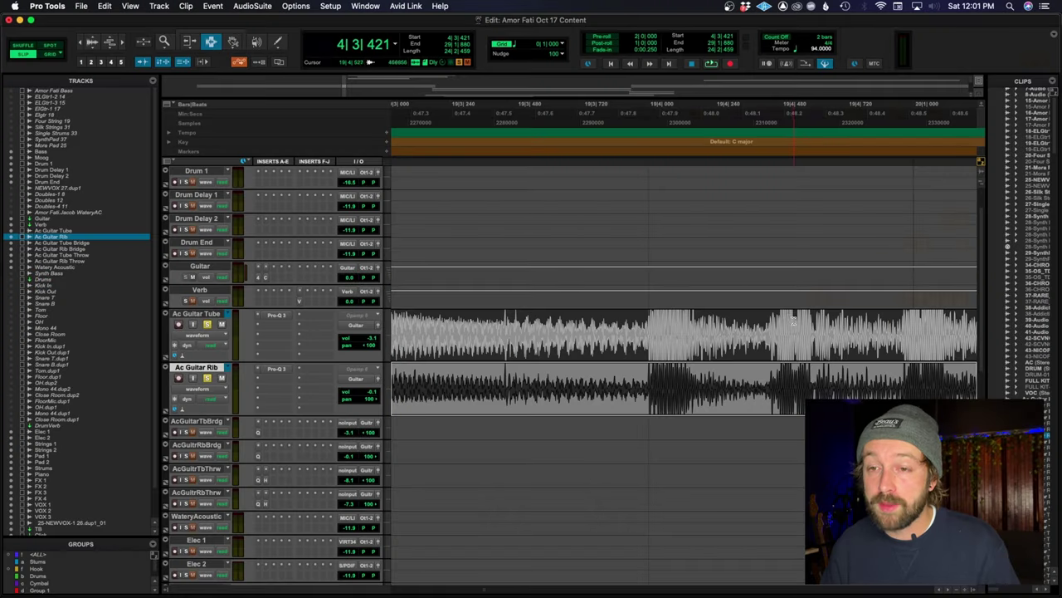
# Try nudging the Ac Guitar Rib clip later and back earlier against the zoomed-in Ac Guitar Tube waveform
pyautogui.press('t')
pyautogui.press('t')
pyautogui.press('t')
pyautogui.press('t')
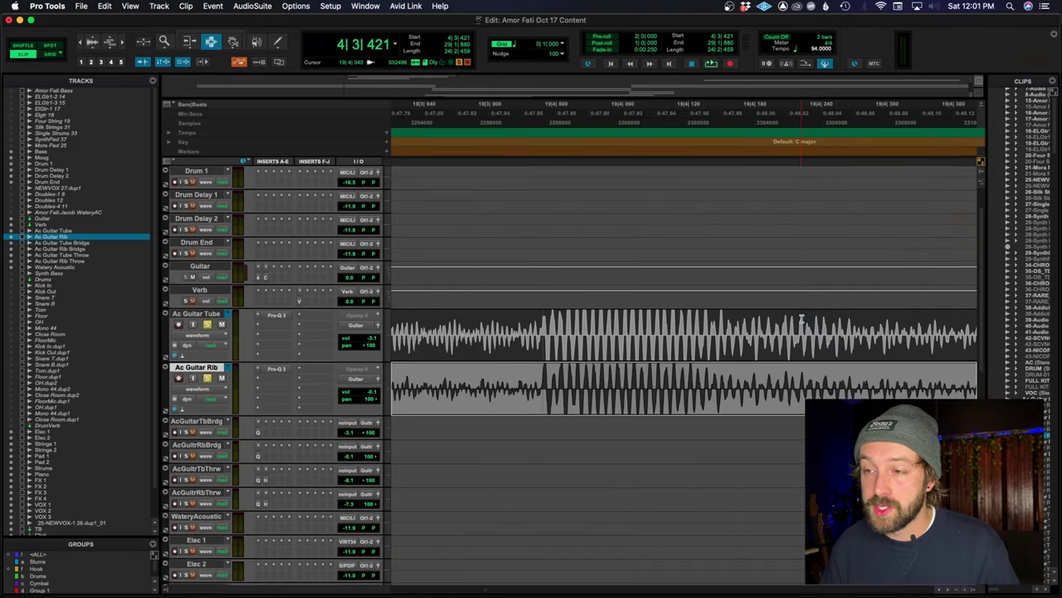
pyautogui.scroll(3, 797, 318)
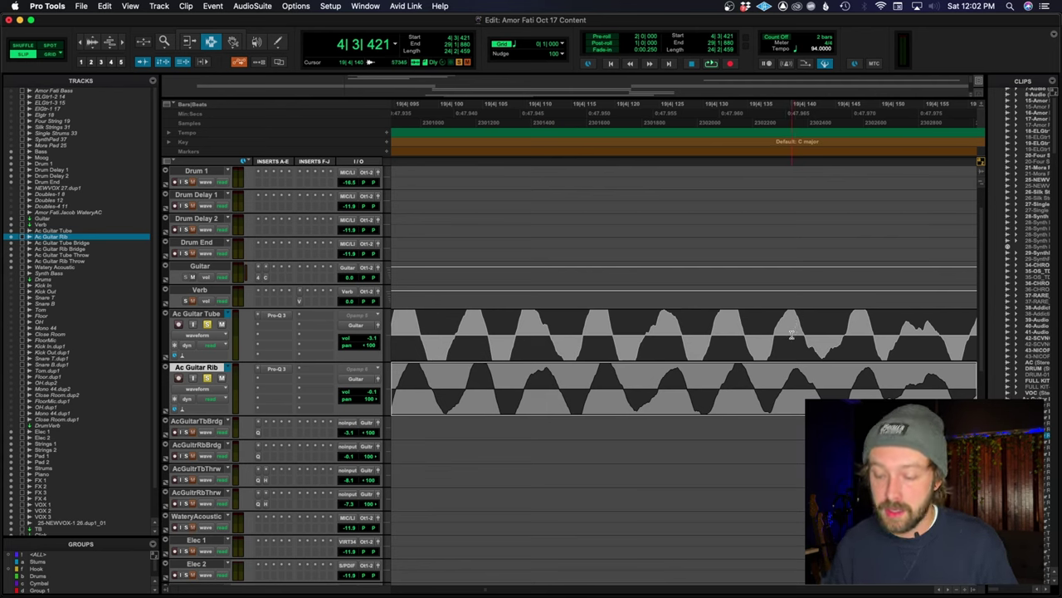
pyautogui.press('KP_Add')
pyautogui.press('KP_Subtract')
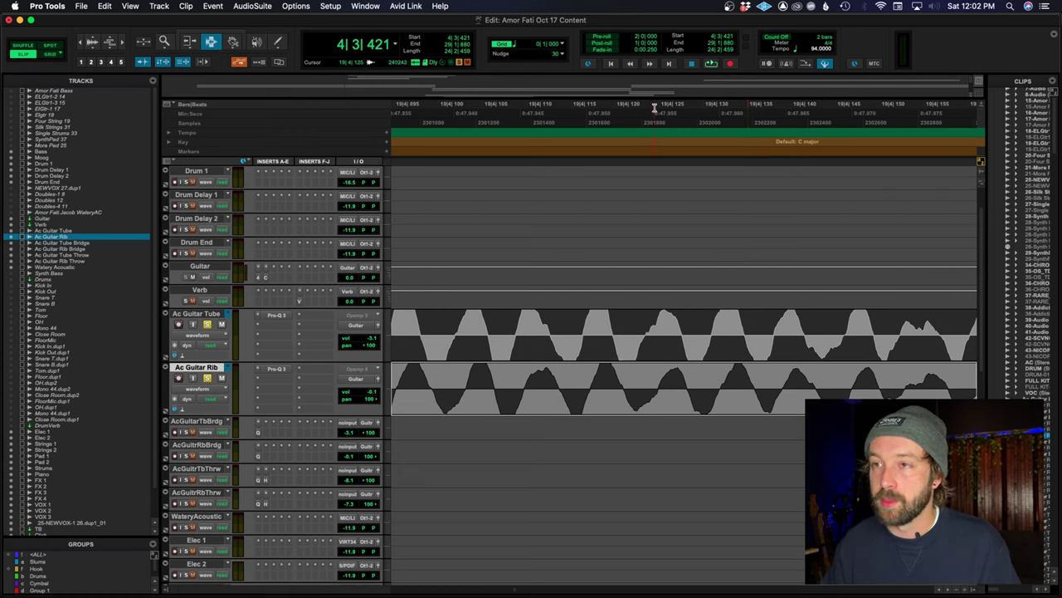
# Select the whole Ac Guitar Rib clip and nudge it one increment later against the Ac Guitar Tube clip
pyautogui.click(624, 327)
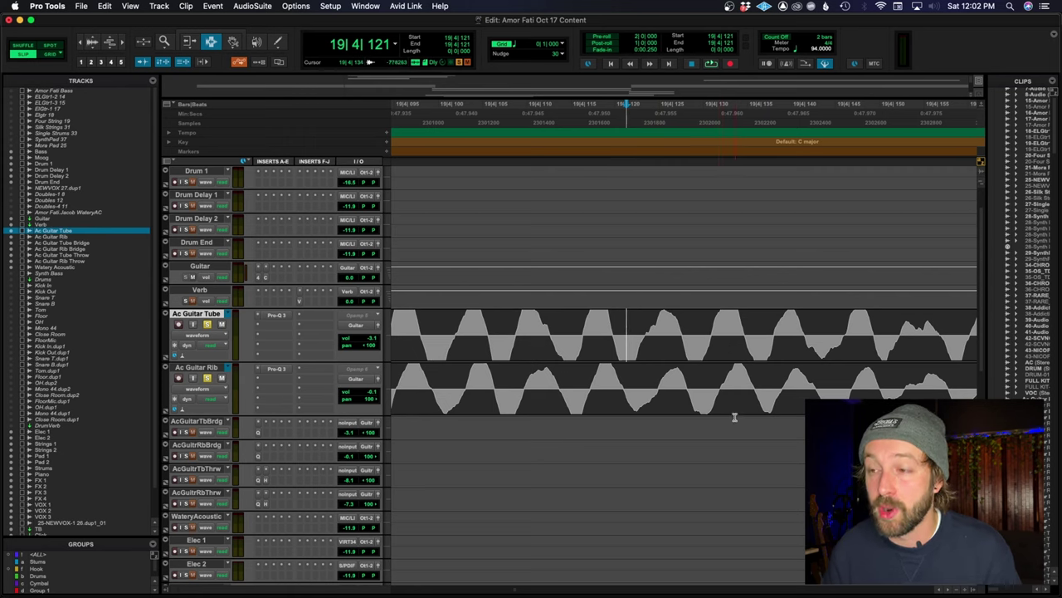
pyautogui.doubleClick(720, 350)
pyautogui.doubleClick(723, 381)
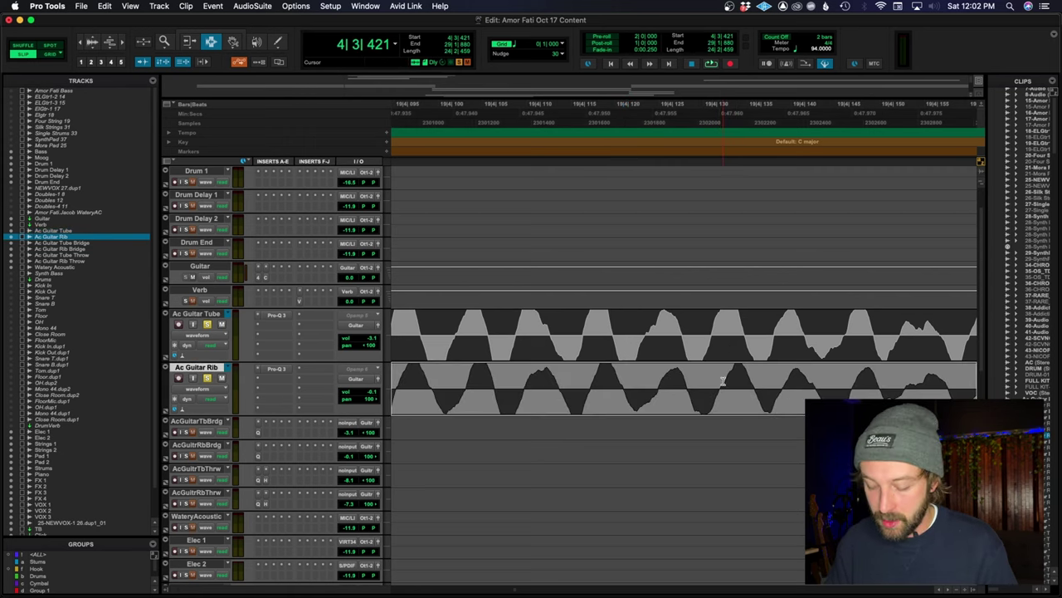
pyautogui.press('KP_Add')
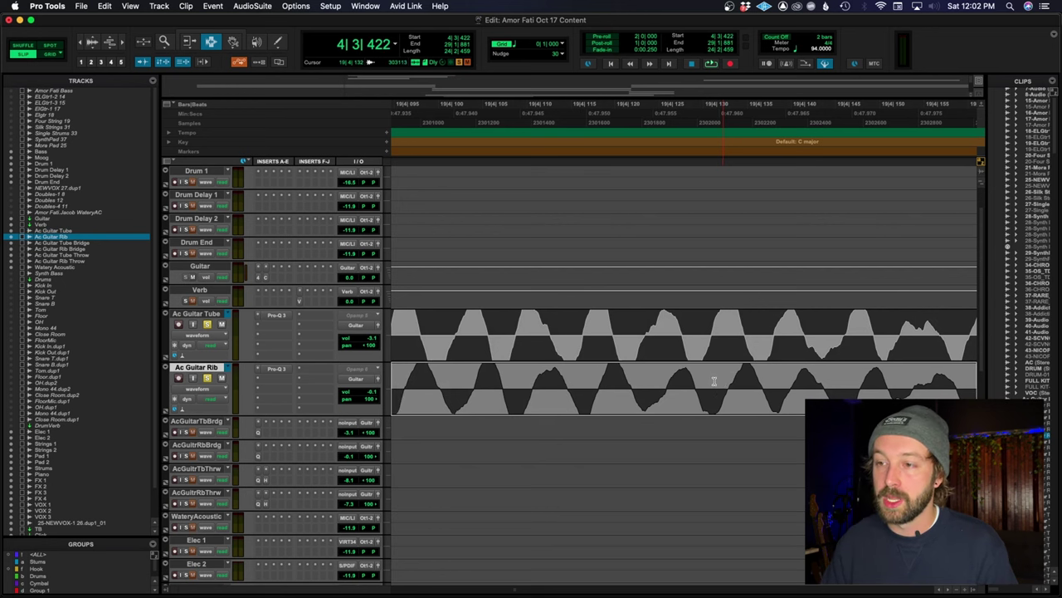
pyautogui.press('r')
pyautogui.press('r')
pyautogui.press('r')
pyautogui.press('r')
pyautogui.press('r')
pyautogui.press('r')
pyautogui.press('r')
pyautogui.press('r')
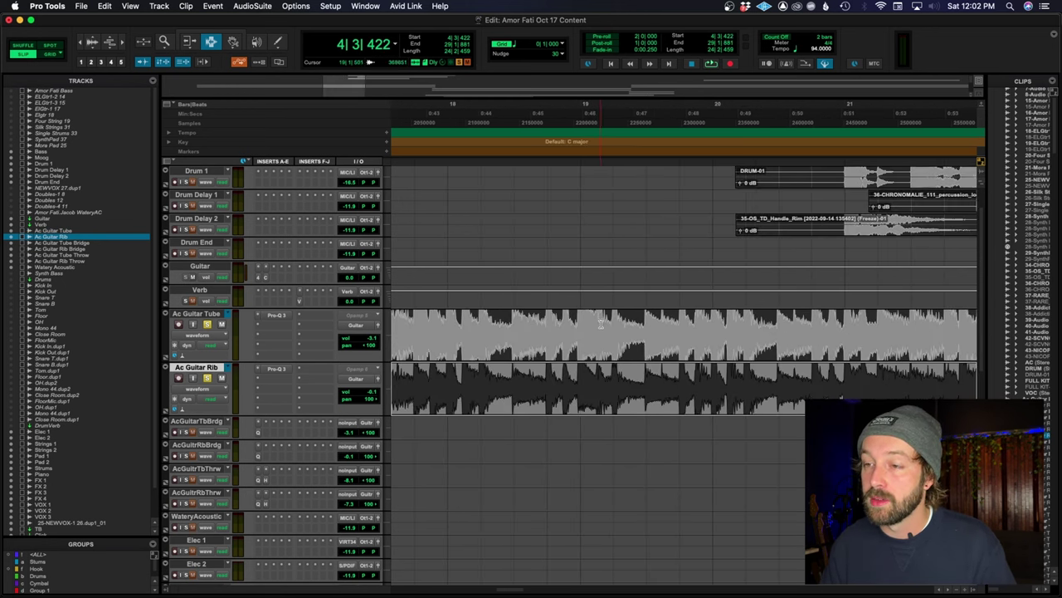
# Play both acoustic guitar tracks from 18|4|856 and check the Pro-Q 3 settings on Ac Guitar Tube
pyautogui.click(601, 324)
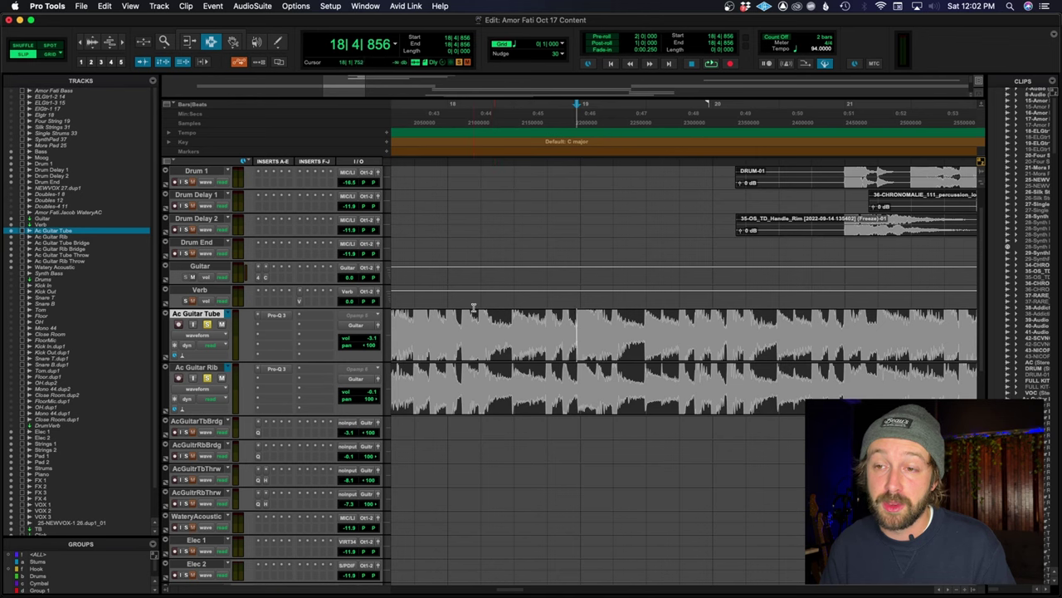
pyautogui.press('space')
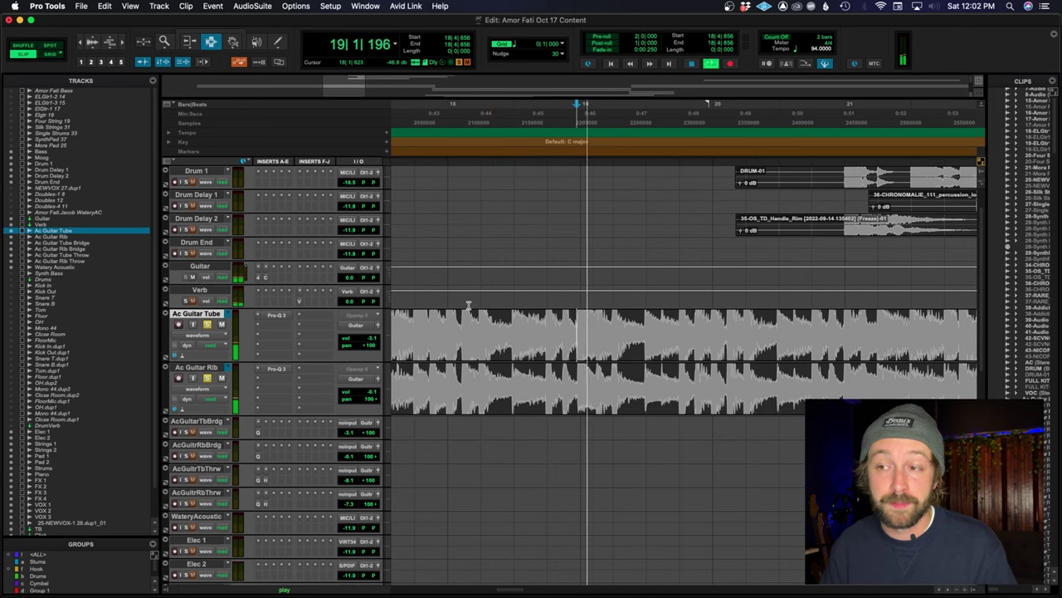
pyautogui.click(281, 315)
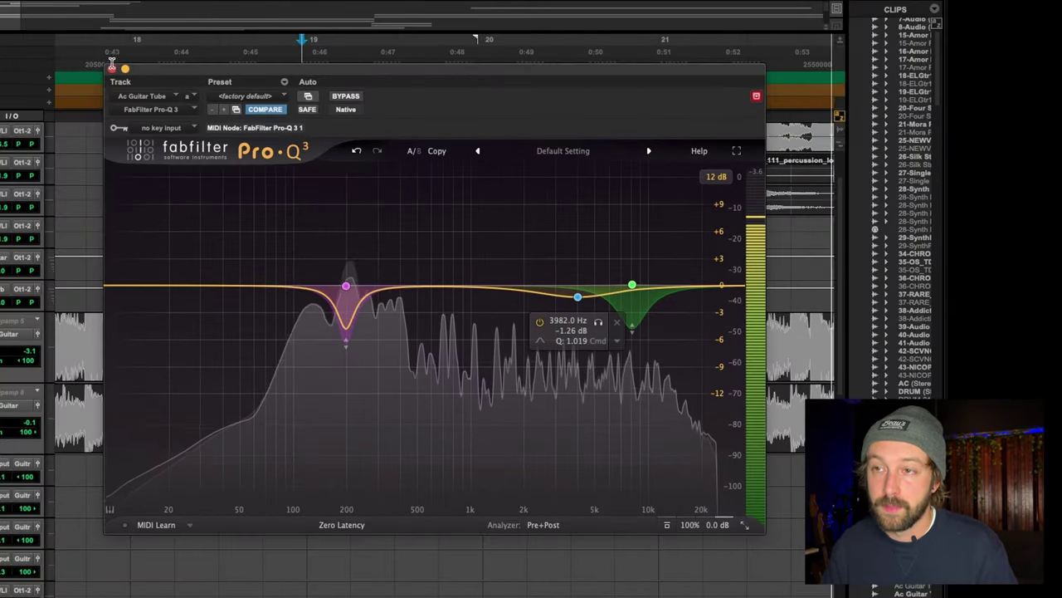
pyautogui.click(111, 66)
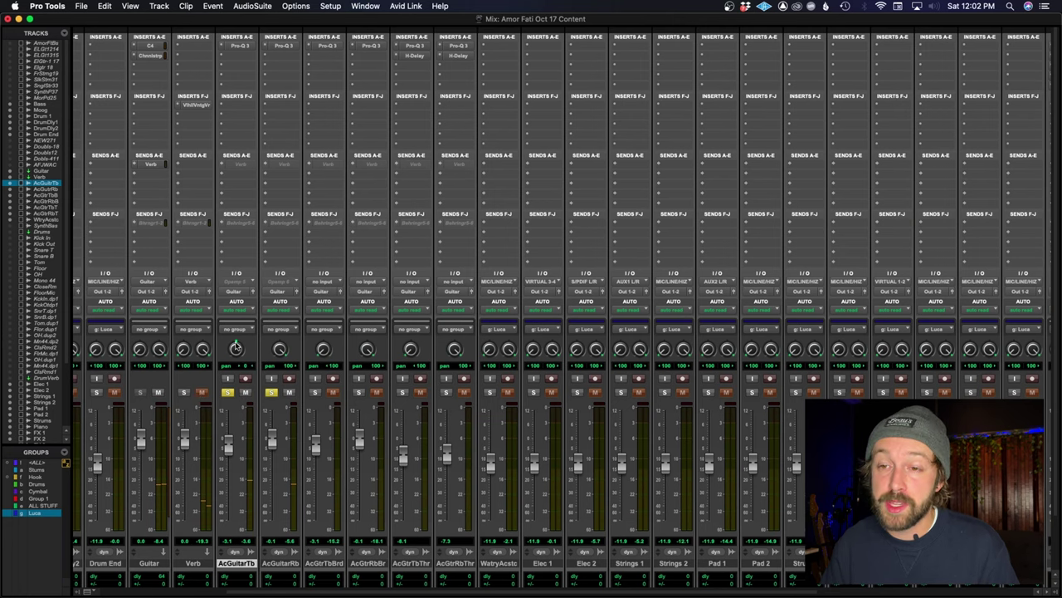
# Insert InPhase (mono) below Pro-Q 3 on the AcGuitarTb track
pyautogui.click(248, 60)
pyautogui.write('waves in')
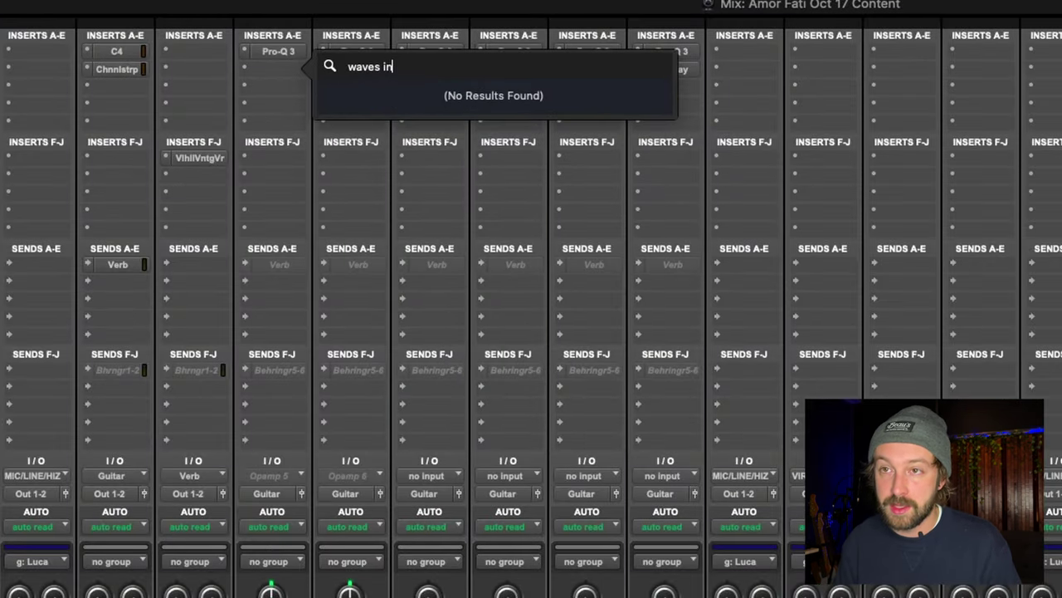
pyautogui.press('BackSpace')
pyautogui.press('BackSpace')
pyautogui.press('BackSpace')
pyautogui.press('BackSpace')
pyautogui.press('BackSpace')
pyautogui.press('BackSpace')
pyautogui.press('BackSpace')
pyautogui.press('BackSpace')
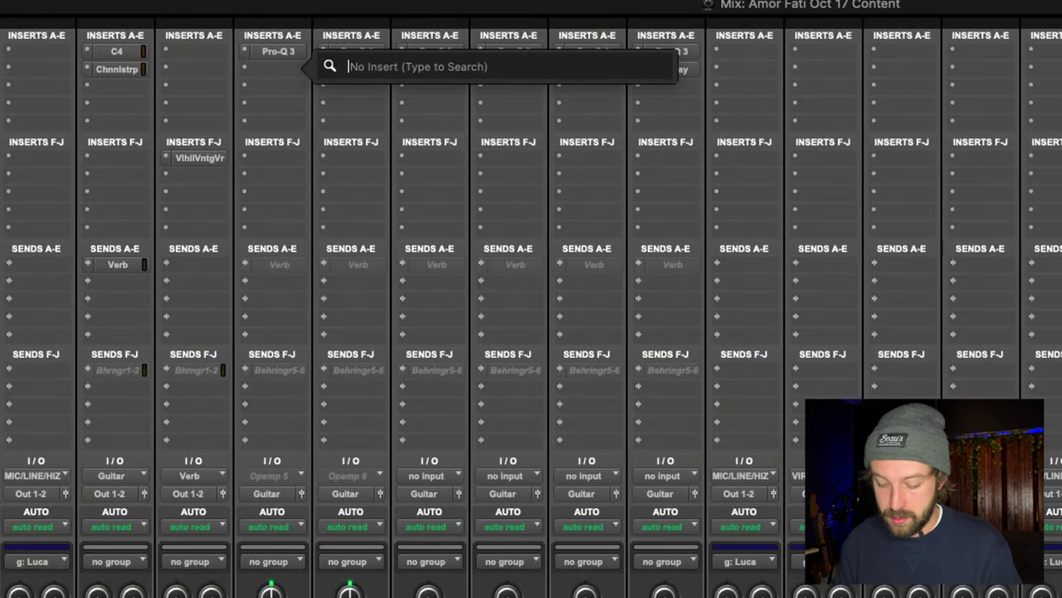
pyautogui.write('in')
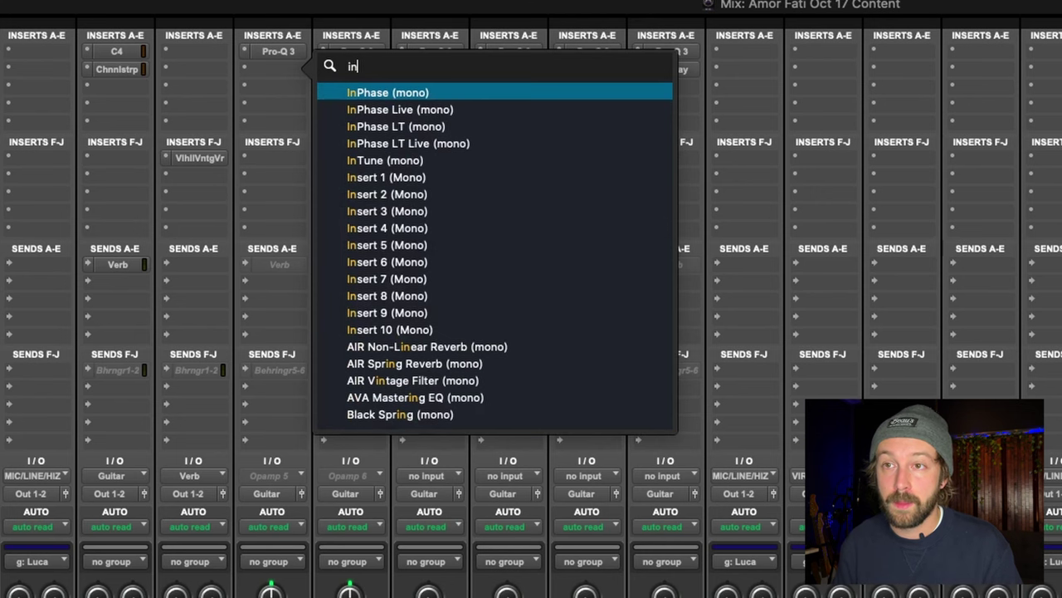
pyautogui.press('Return')
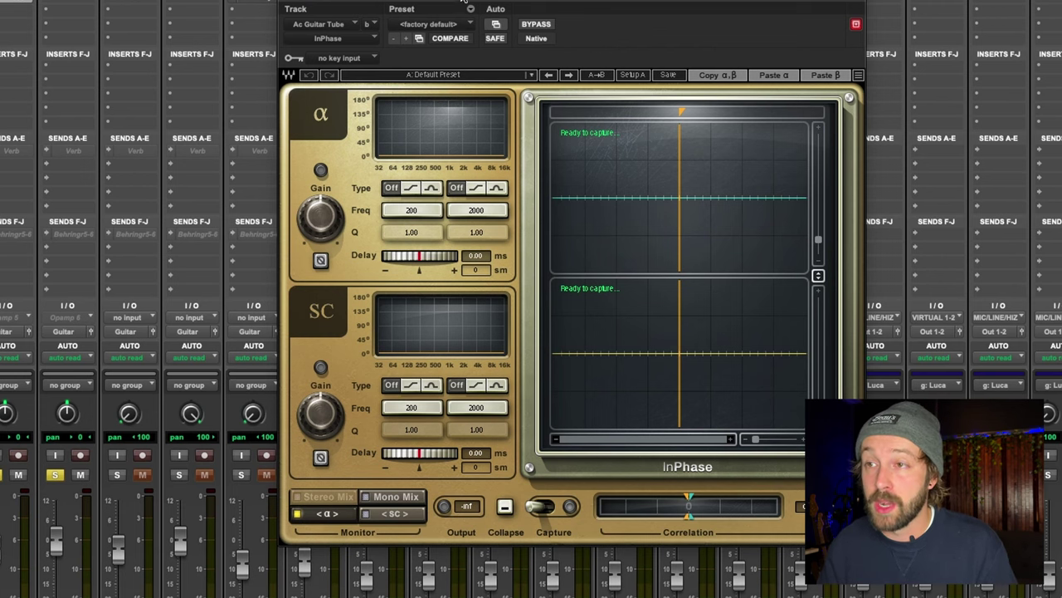
# Set the key input of InPhase on the Ac Guitar Tube track to Bus 8 (Mono)
pyautogui.moveTo(465, 3); pyautogui.dragTo(435, 1)
pyautogui.click(315, 58)
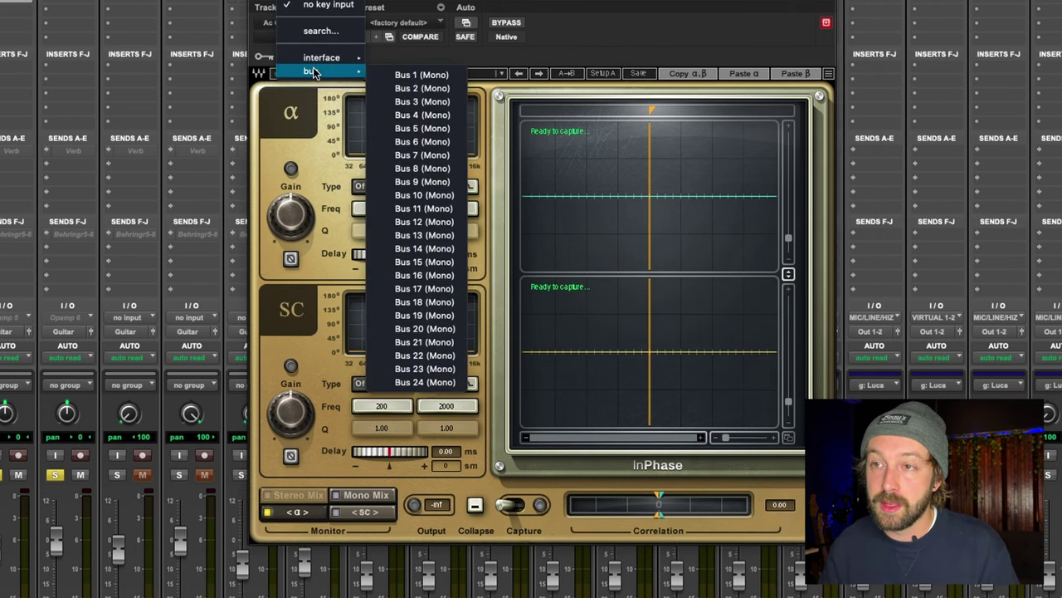
pyautogui.click(256, 58)
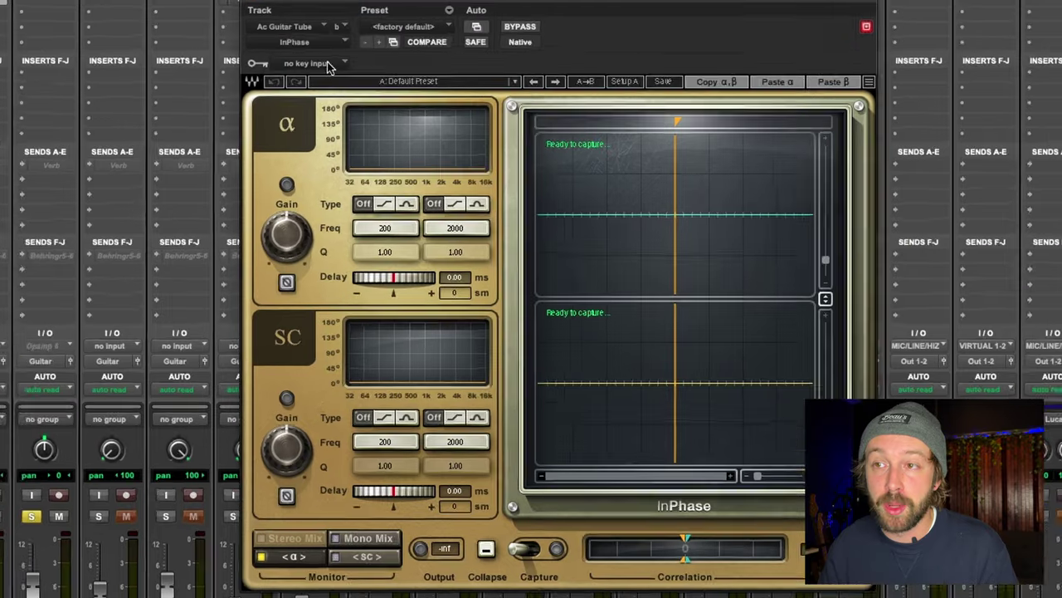
pyautogui.click(347, 58)
pyautogui.moveTo(314, 71)
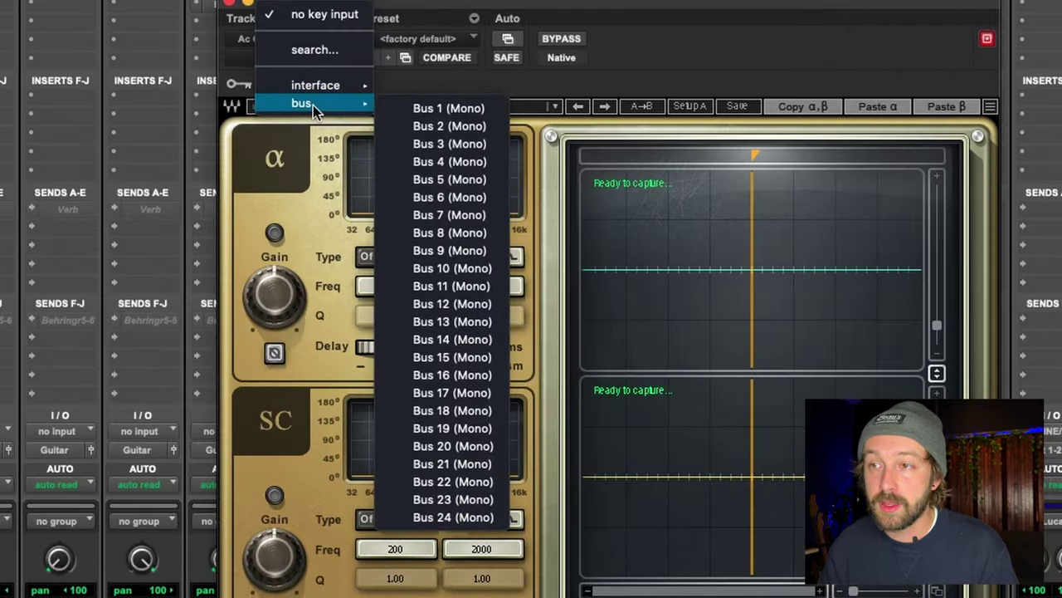
pyautogui.click(480, 236)
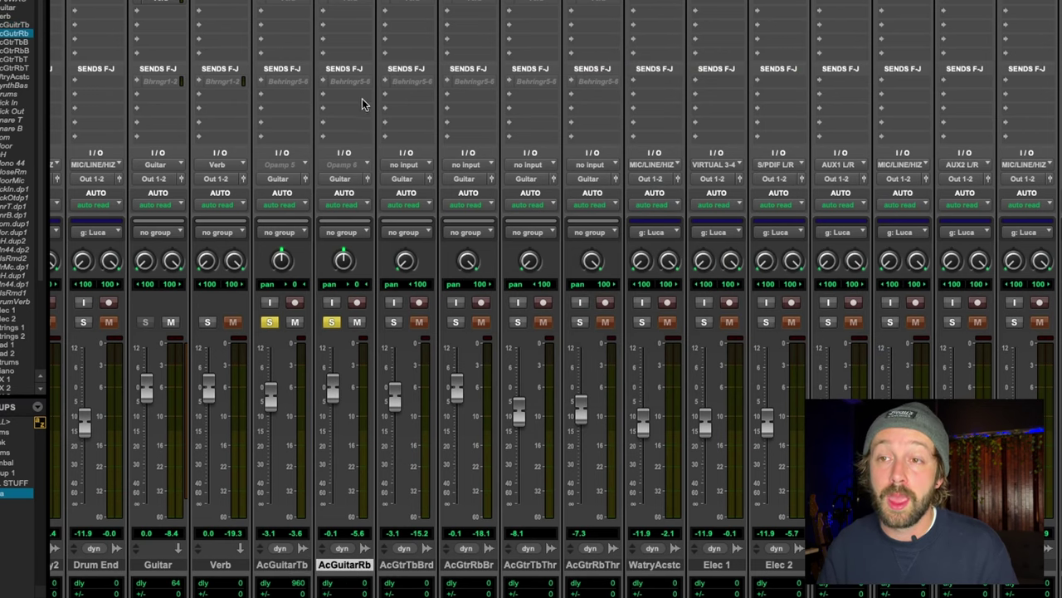
# Add a send to Bus 8 in the second send slot of the AcGuitarRb track
pyautogui.click(347, 15)
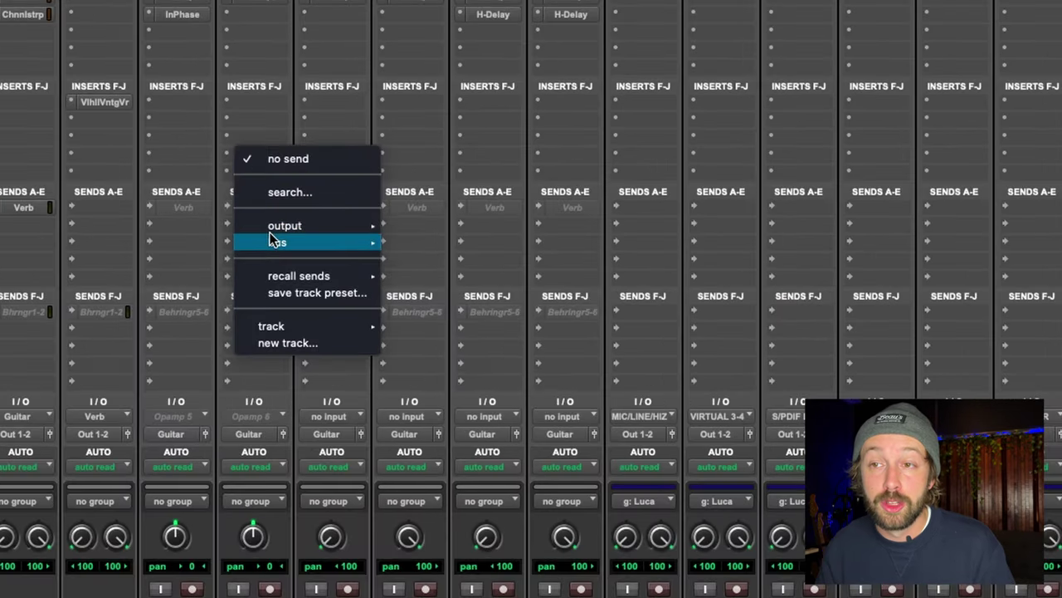
pyautogui.moveTo(360, 24)
pyautogui.click(510, 431)
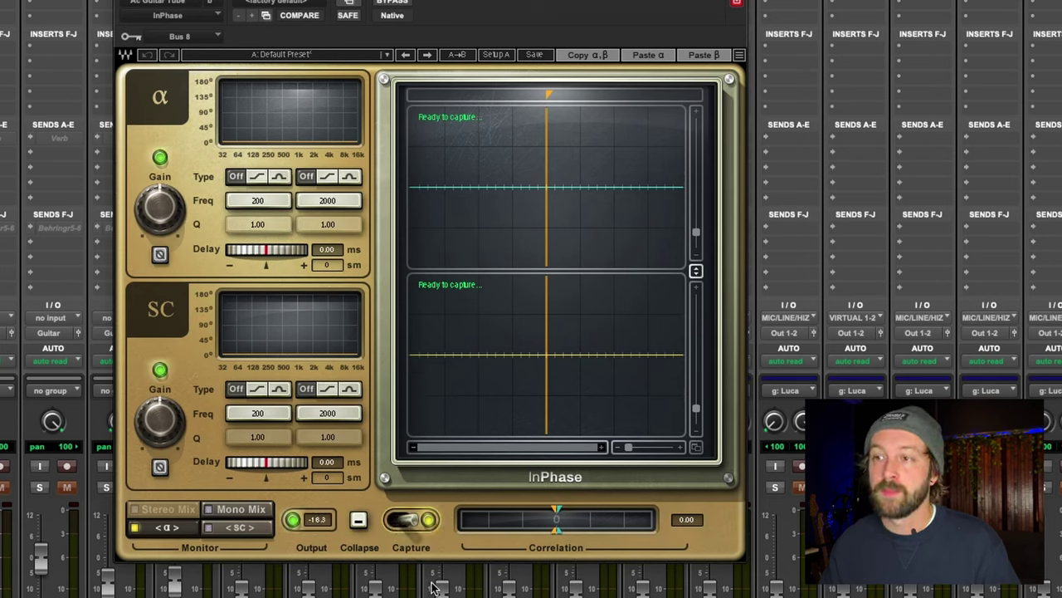
# Finish capturing both guitar signals in InPhase and magnify the captured waveforms horizontally
pyautogui.press('space')
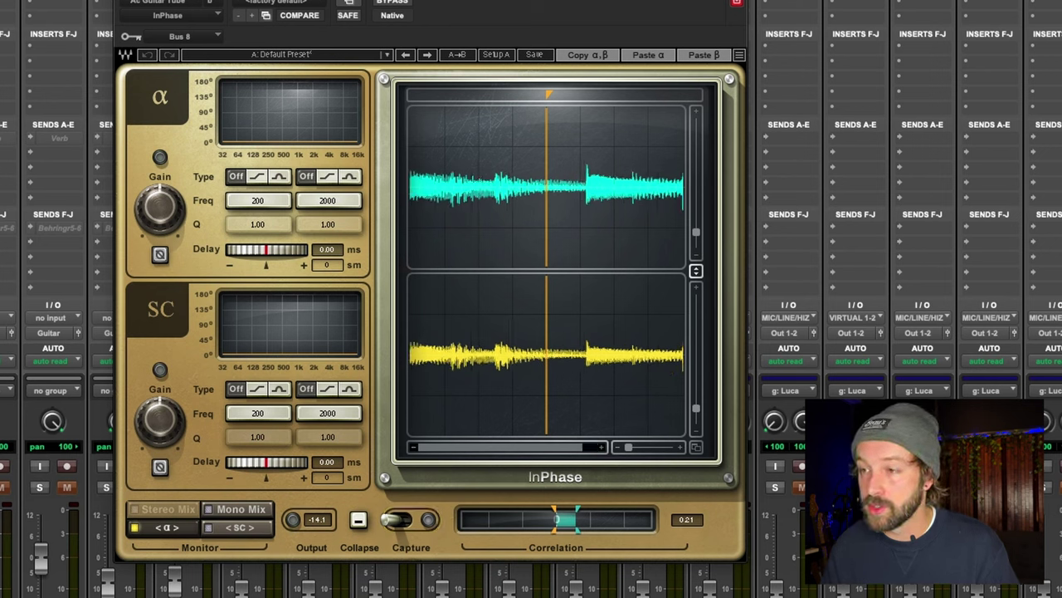
pyautogui.moveTo(633, 446)
pyautogui.mouseDown()
pyautogui.moveTo(665, 446)
pyautogui.moveTo(651, 447)
pyautogui.mouseUp()
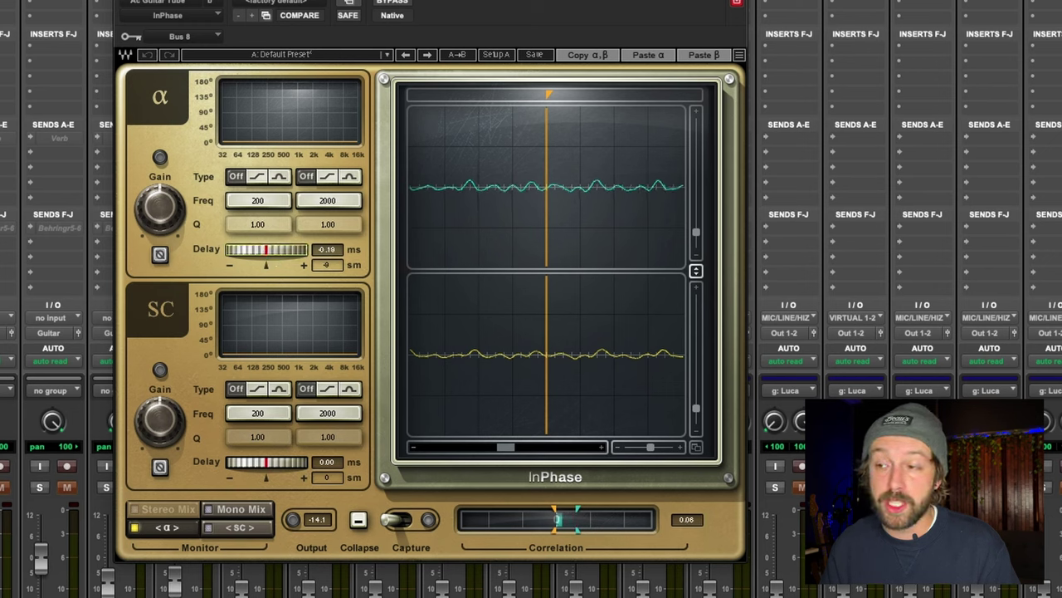
# Try several negative and positive delays on InPhase's α signal while comparing the correlation, and reset the delay to 0.00 ms
pyautogui.moveTo(267, 249); pyautogui.dragTo(260, 253)
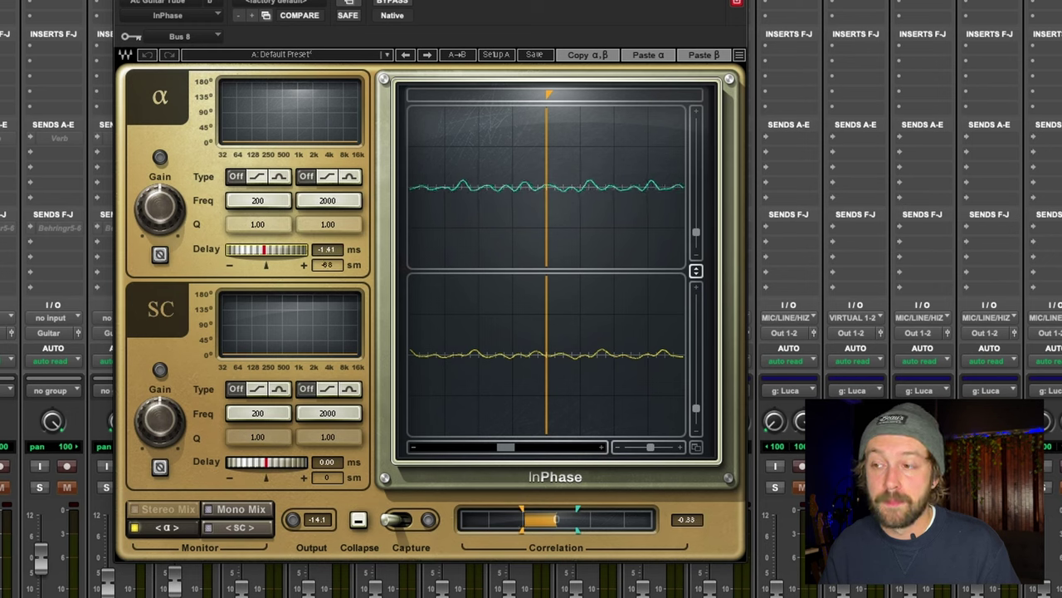
pyautogui.moveTo(264, 249); pyautogui.dragTo(262, 249)
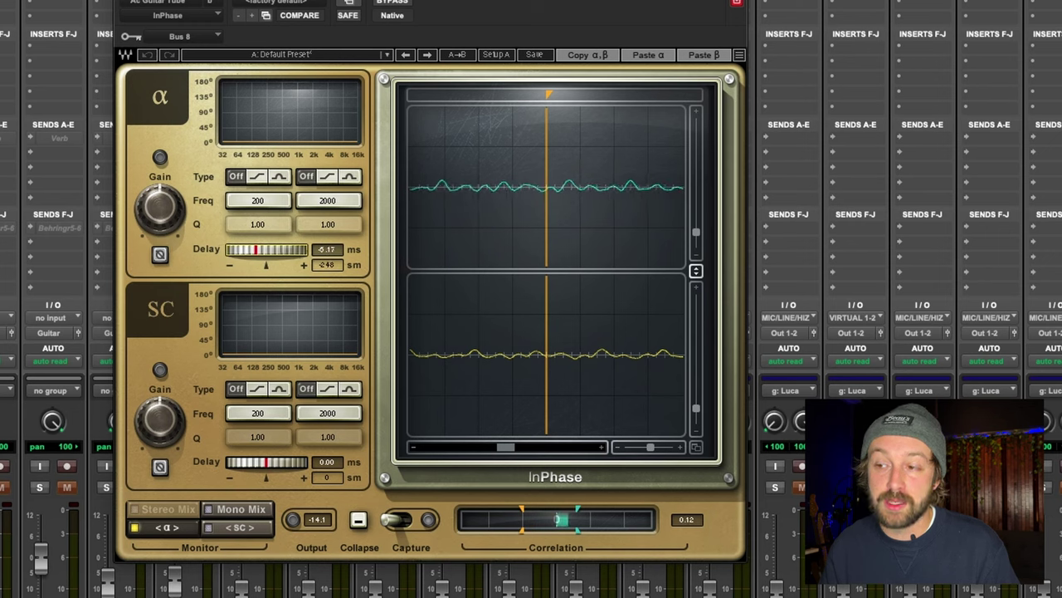
pyautogui.keyDown('alt'); pyautogui.click(280, 253); pyautogui.keyUp('alt')
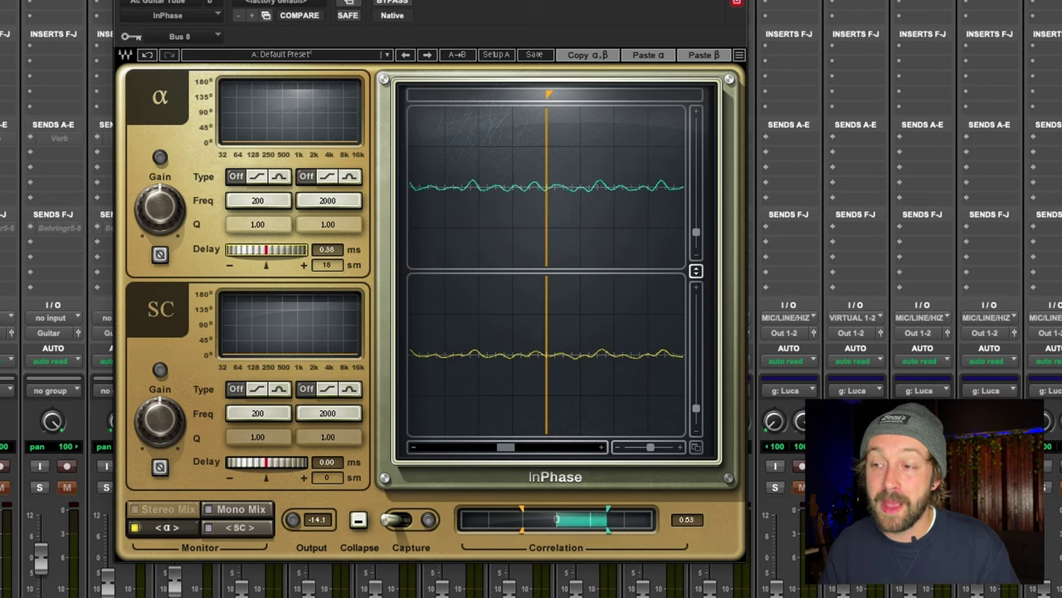
pyautogui.moveTo(266, 249); pyautogui.dragTo(269, 249)
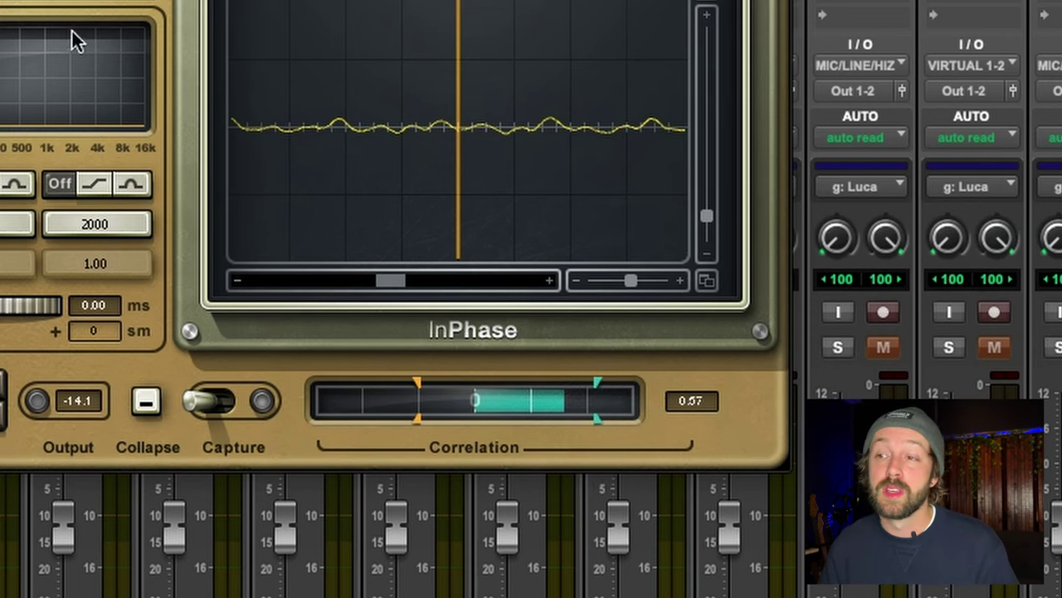
pyautogui.moveTo(198, 230); pyautogui.dragTo(212, 232)
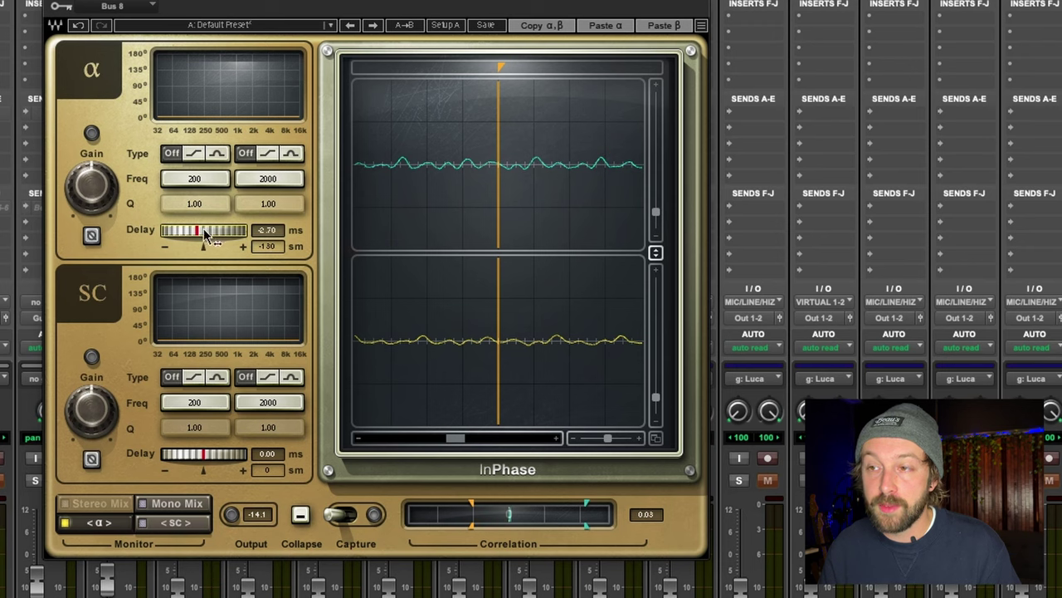
pyautogui.keyDown('alt'); pyautogui.click(205, 235); pyautogui.keyUp('alt')
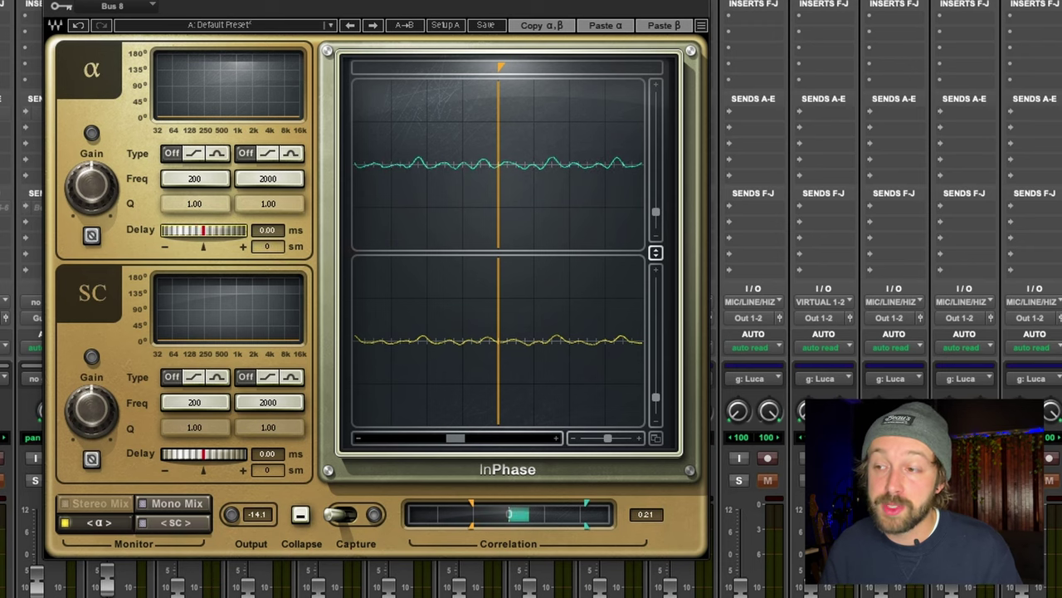
# Set InPhase's α delay to 0.67 ms (32 samples) and audition its phase invert during playback
pyautogui.moveTo(205, 232); pyautogui.dragTo(218, 235)
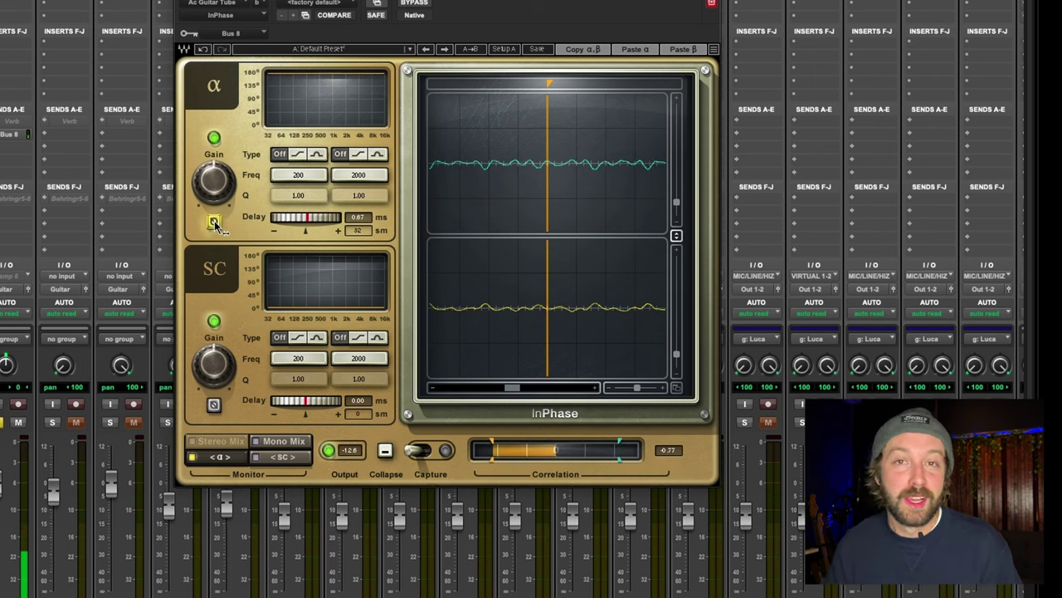
pyautogui.press('space')
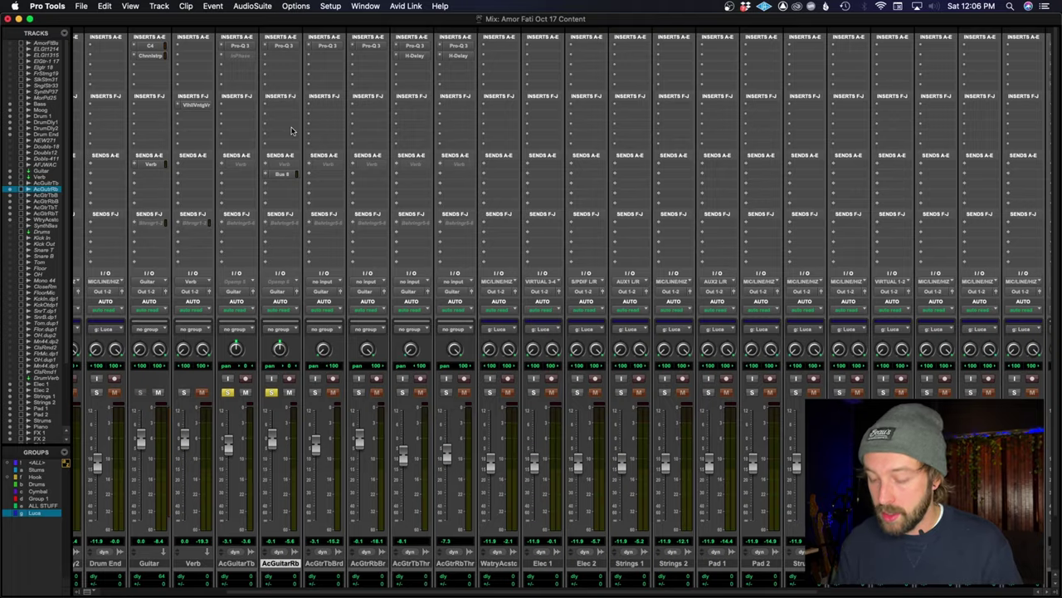
# Switch to the Edit window, select the drum clips from Kick In to FloorMic, play them and magnify the timeline
pyautogui.press('super+equal')
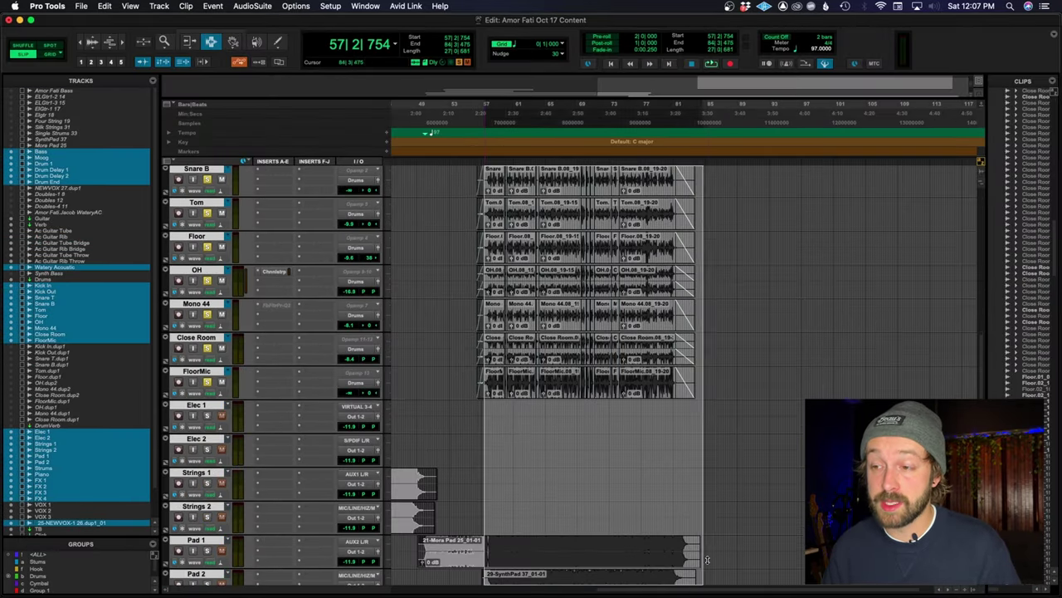
pyautogui.moveTo(707, 559); pyautogui.dragTo(675, 389)
pyautogui.press('space')
pyautogui.scroll(3, 662, 388)
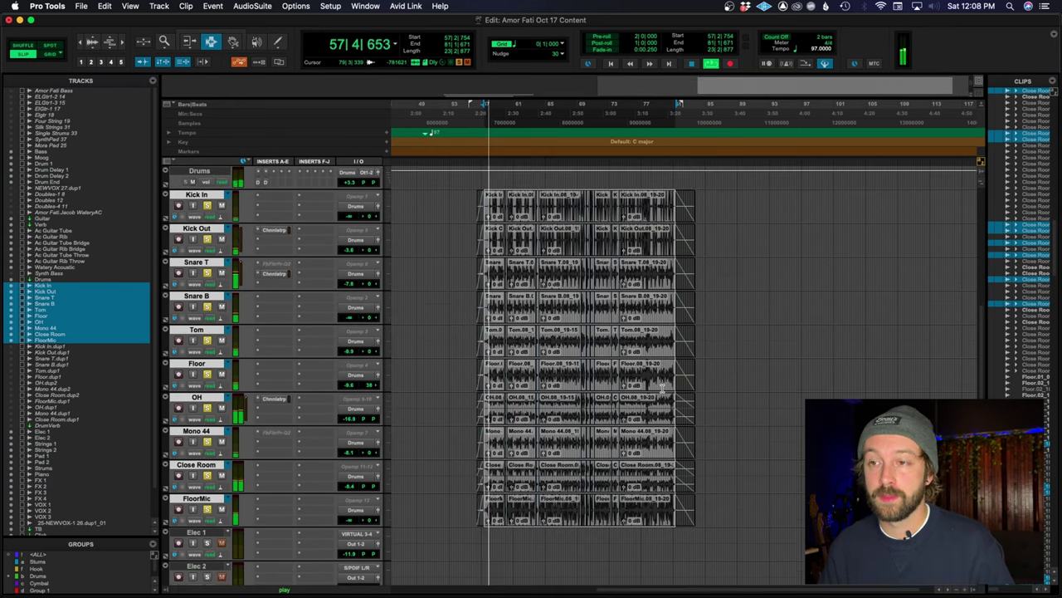
pyautogui.press('t')
pyautogui.press('t')
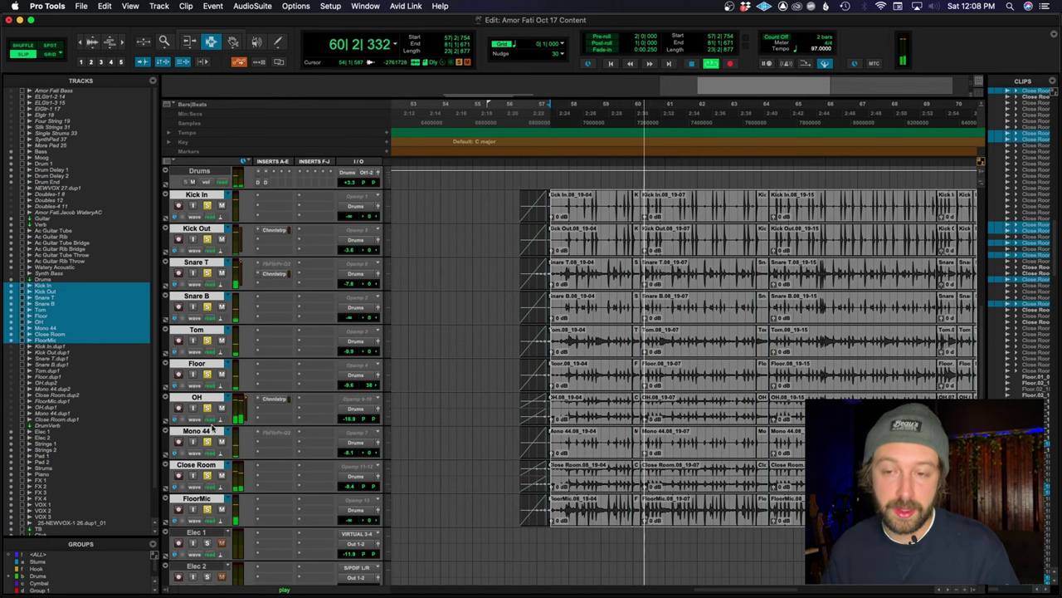
# Select the Close Room track and then the OH track, stop playback and solo only OH
pyautogui.click(213, 466)
pyautogui.click(212, 466)
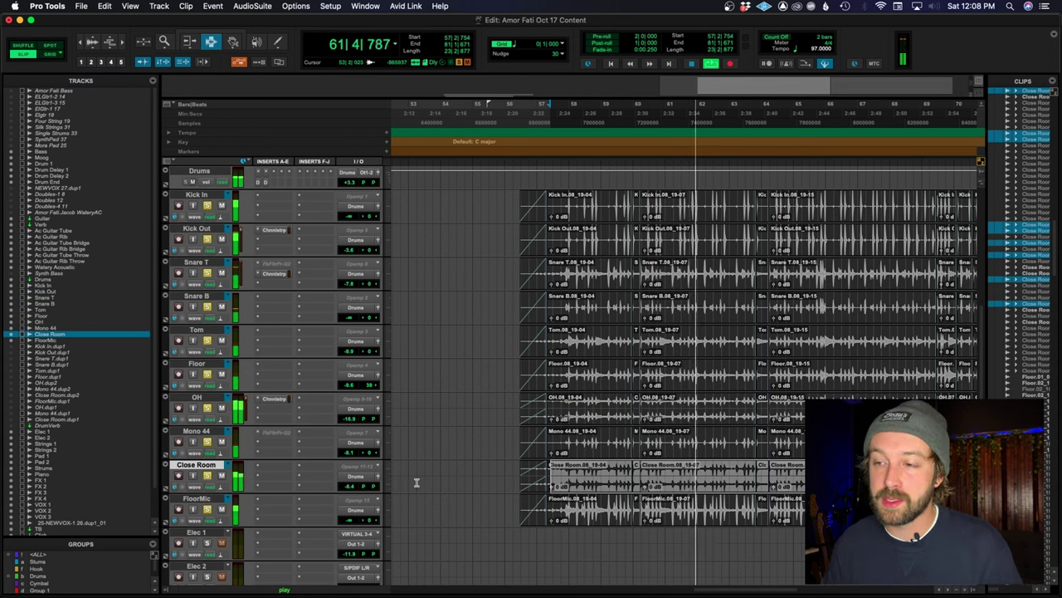
pyautogui.click(220, 399)
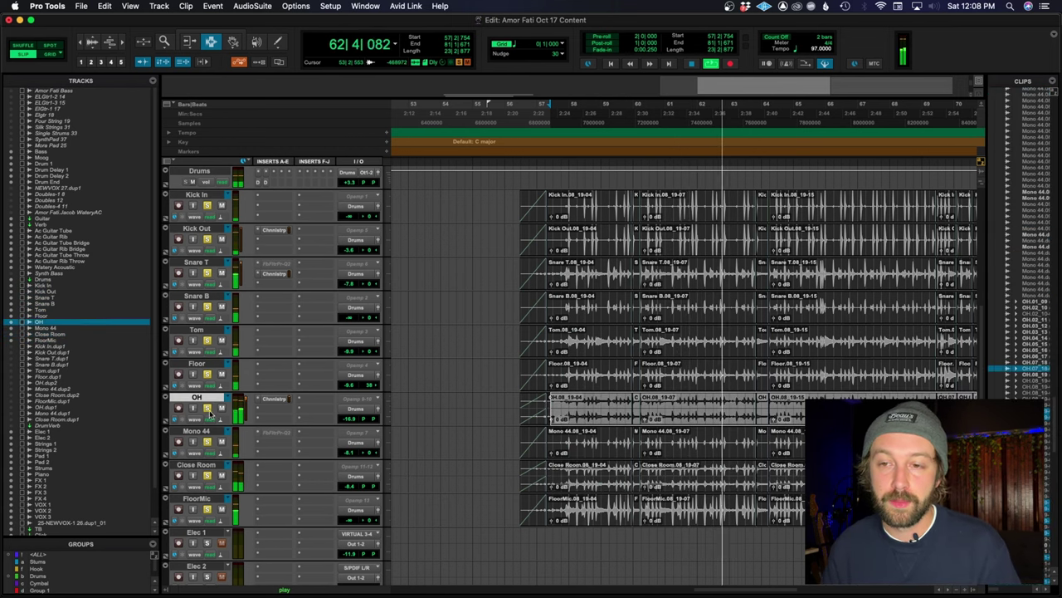
pyautogui.press('space')
pyautogui.click(207, 408)
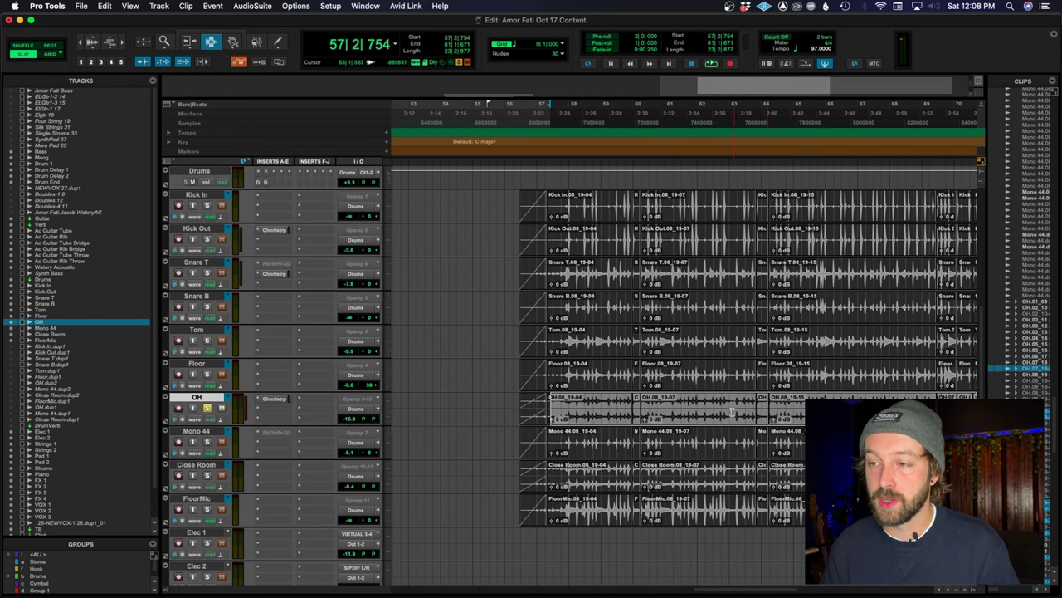
# Magnify the timeline around bar 62 and enlarge the OH track's height to show both channel waveforms
pyautogui.click(731, 412)
pyautogui.press('t')
pyautogui.press('t')
pyautogui.press('t')
pyautogui.click(567, 408)
pyautogui.press('t')
pyautogui.press('t')
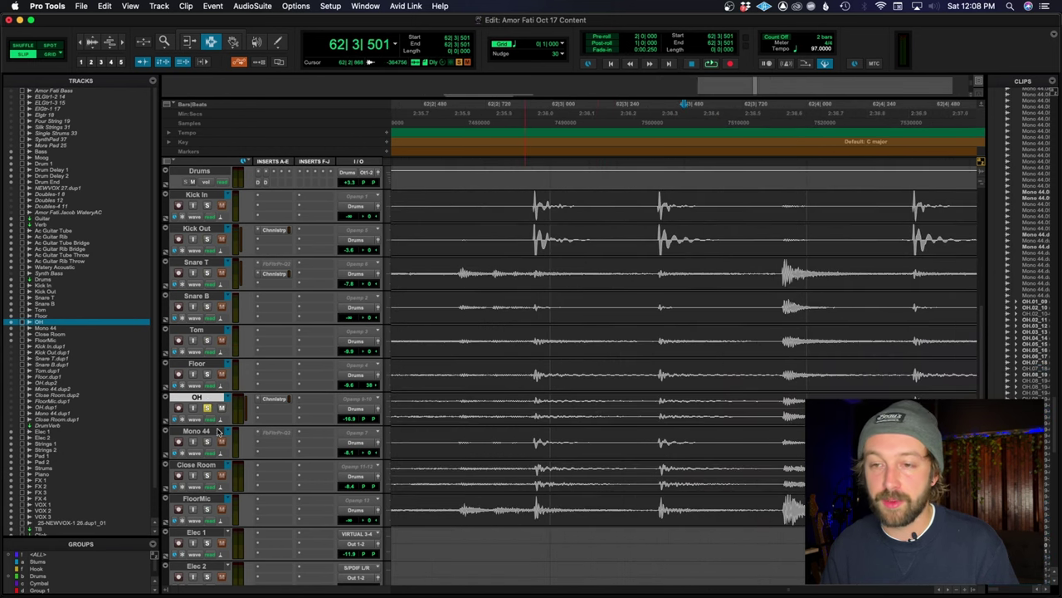
pyautogui.moveTo(207, 425); pyautogui.dragTo(224, 534)
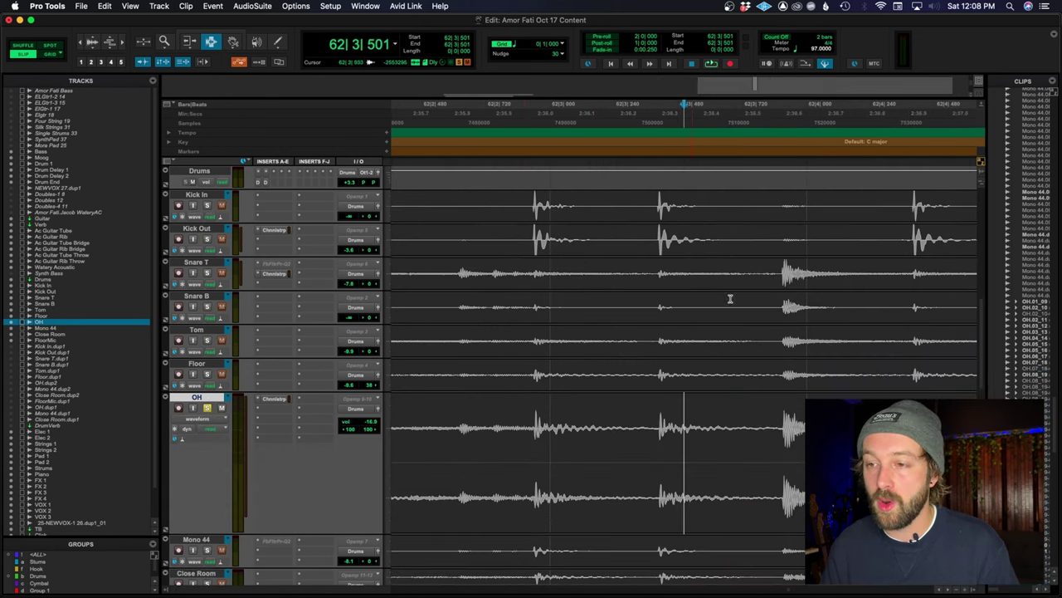
# Examine the alignment of a kick transient between the two OH channels at sample level, and return to a wider view
pyautogui.click(545, 414)
pyautogui.press('super+bracketright')
pyautogui.press('super+bracketright')
pyautogui.click(545, 419)
pyautogui.press('super+bracketright')
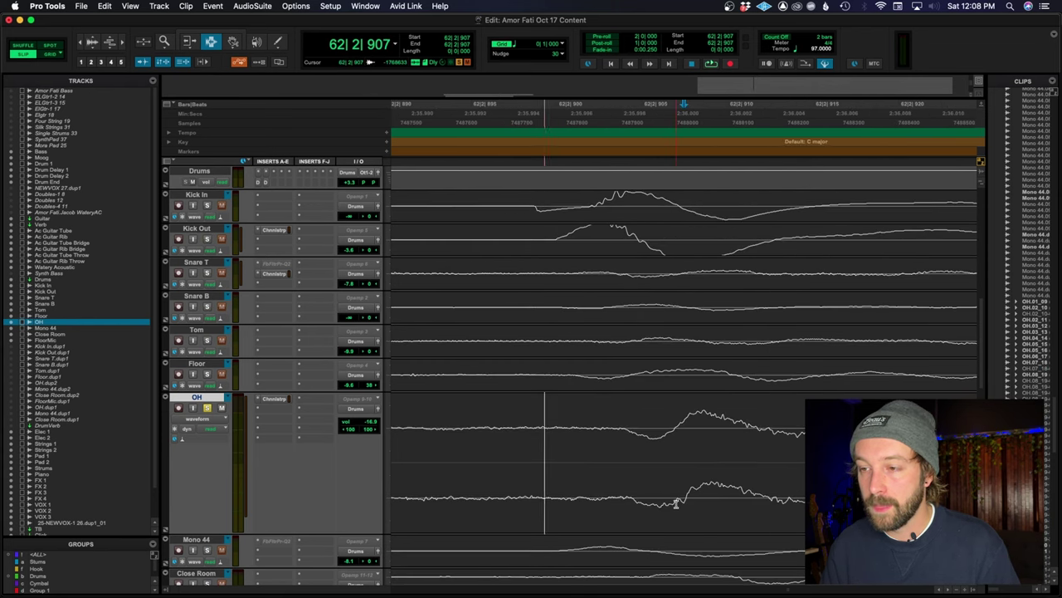
pyautogui.press('super+bracketleft')
pyautogui.press('super+bracketleft')
pyautogui.press('super+bracketleft')
pyautogui.press('super+bracketleft')
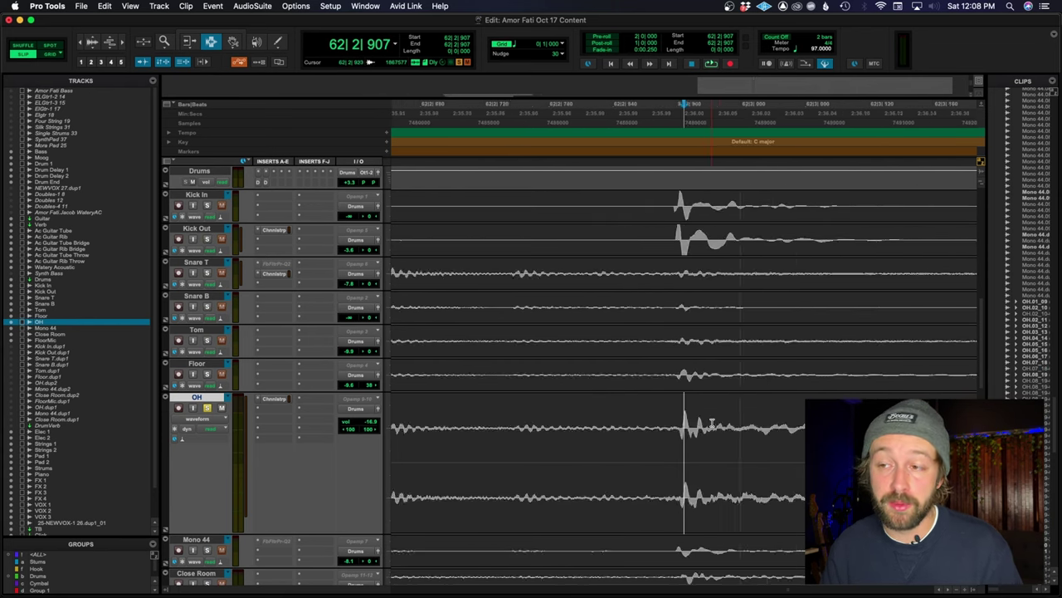
pyautogui.press('super+bracketleft')
pyautogui.press('super+bracketleft')
pyautogui.press('super+bracketleft')
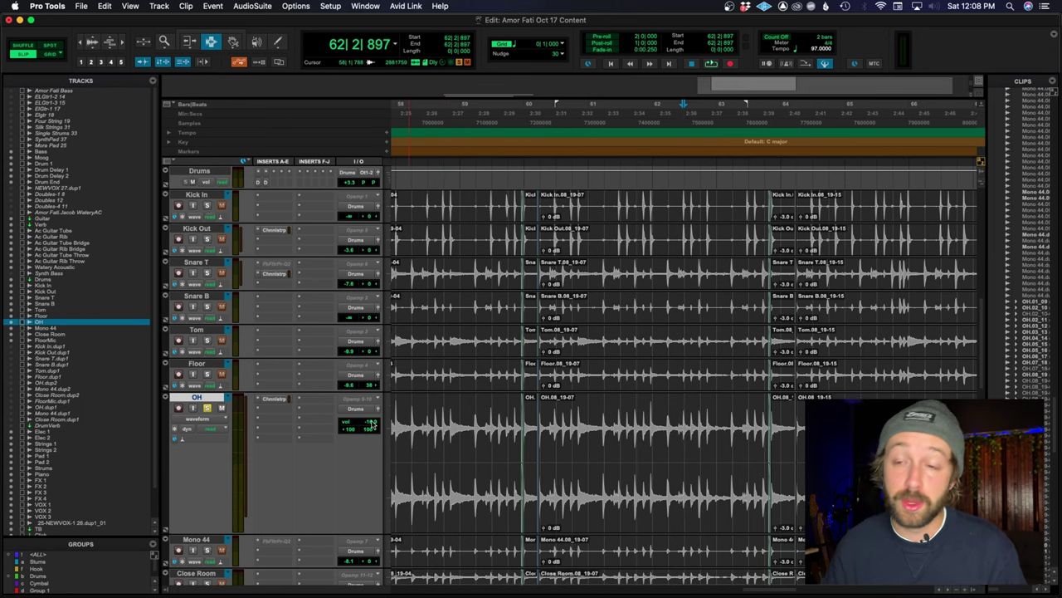
# Add the InPhase plug-in to the OH track's second insert slot and check the β channel's Process assignment
pyautogui.click(267, 408)
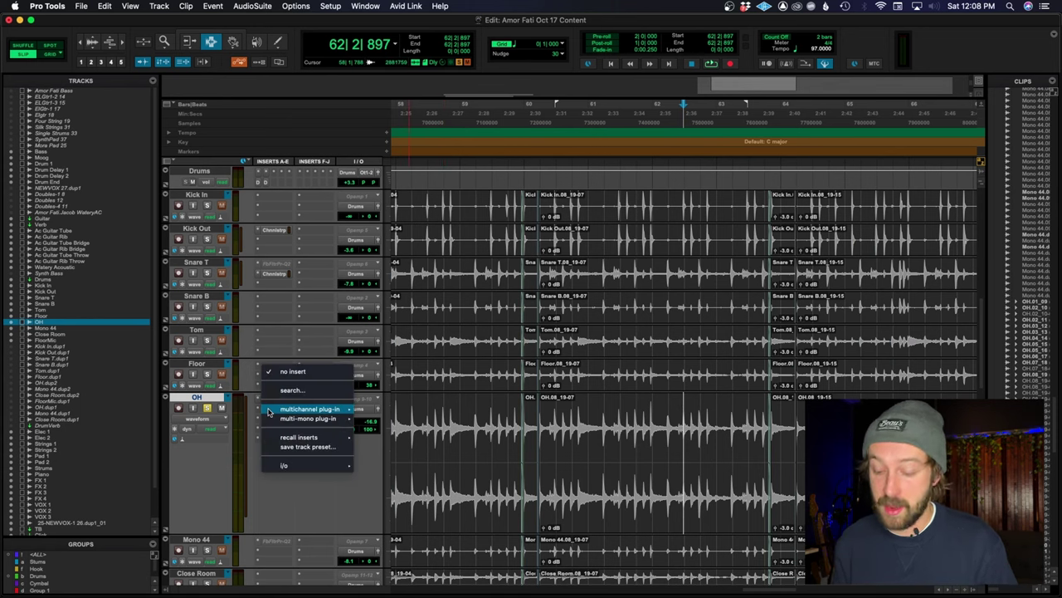
pyautogui.write('in')
pyautogui.press('Return')
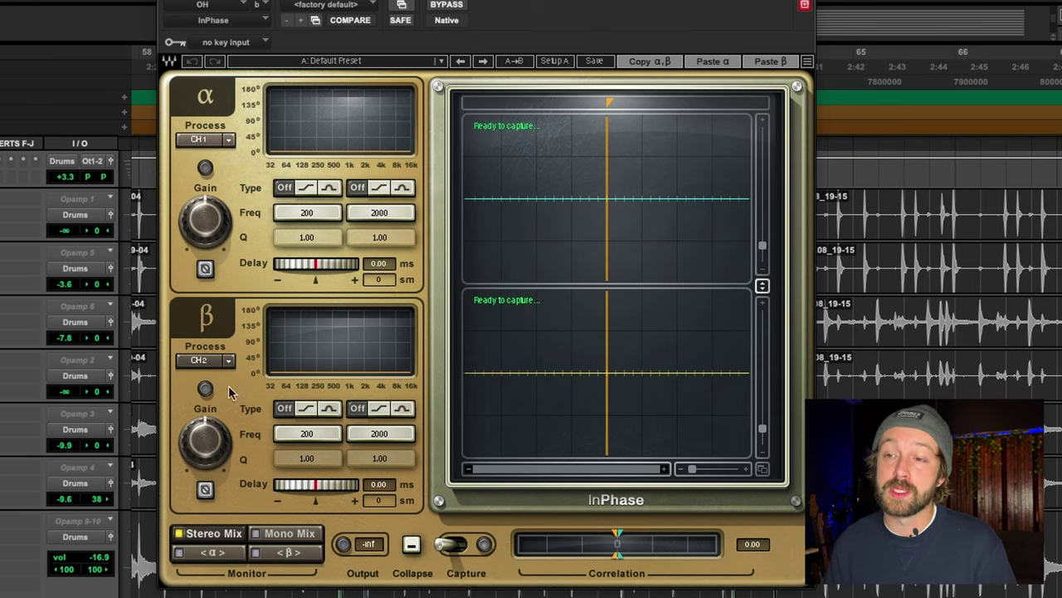
pyautogui.click(203, 360)
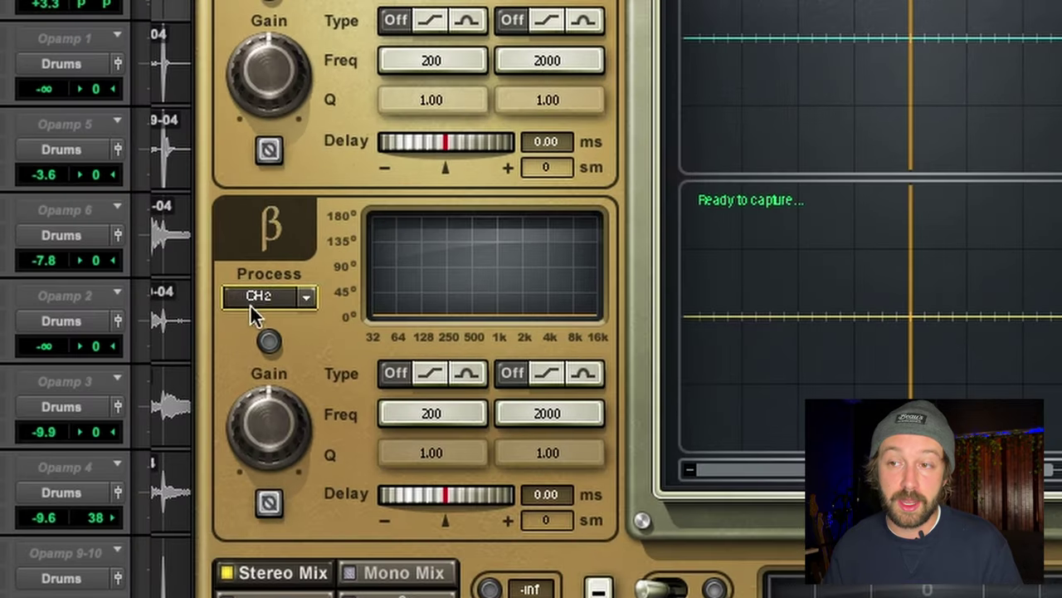
pyautogui.click(253, 302)
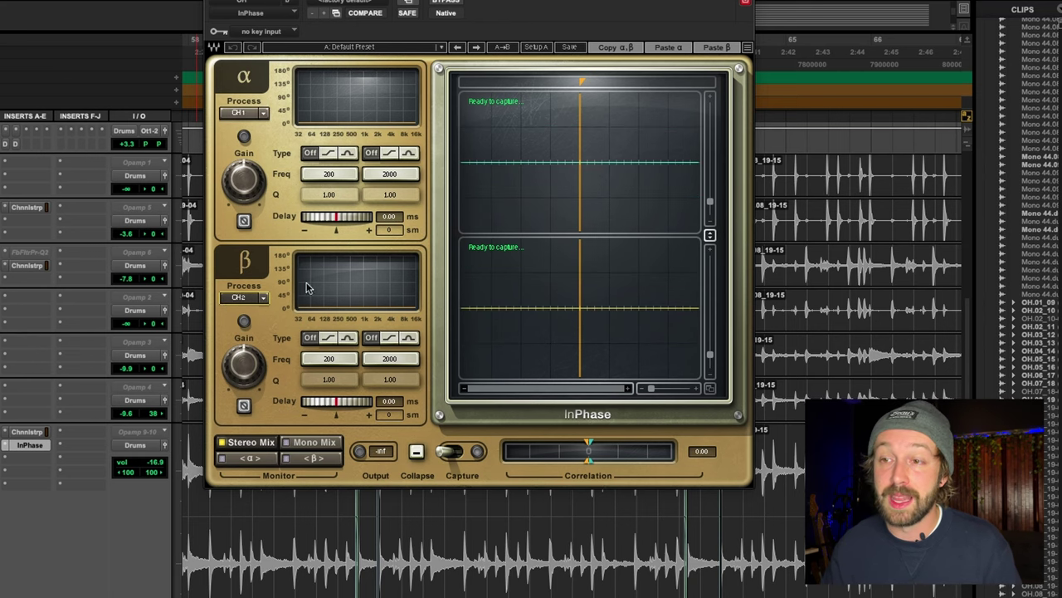
# Move the InPhase window aside and capture both overhead channels during playback
pyautogui.moveTo(634, 4); pyautogui.dragTo(542, 1)
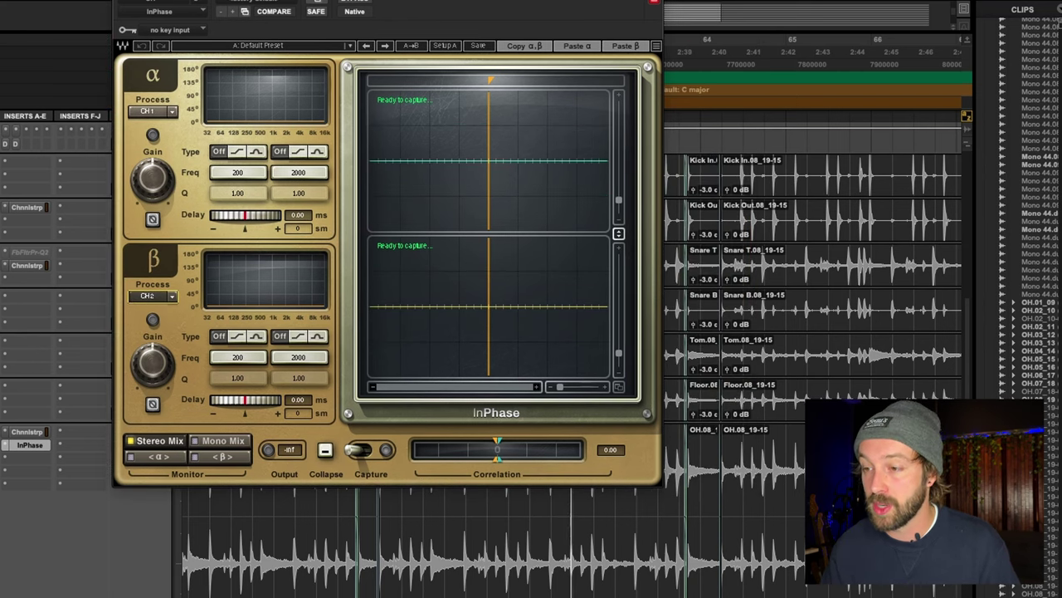
pyautogui.click(362, 453)
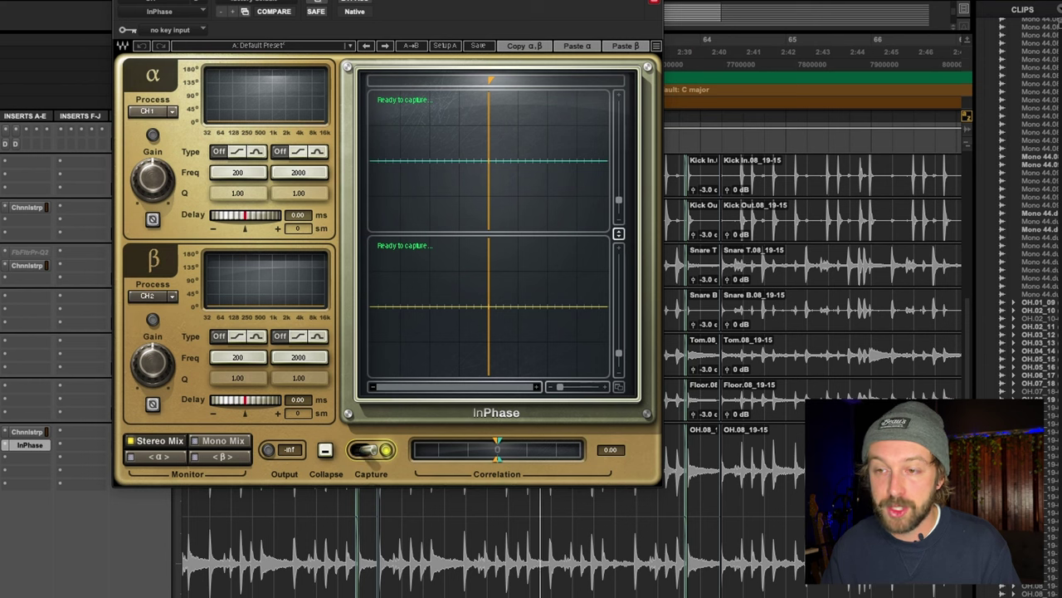
pyautogui.press('space')
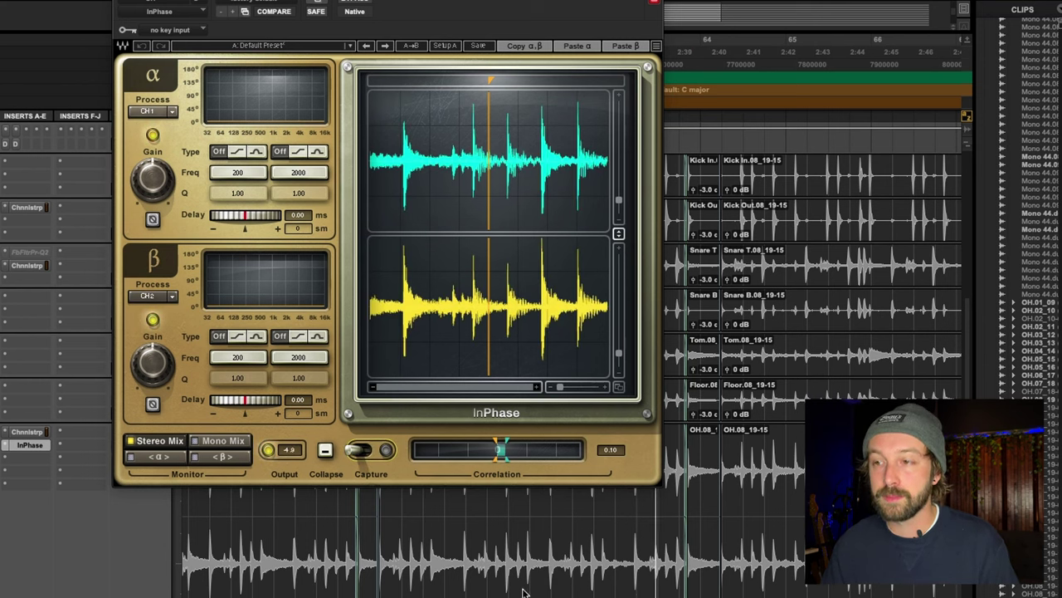
pyautogui.press('space')
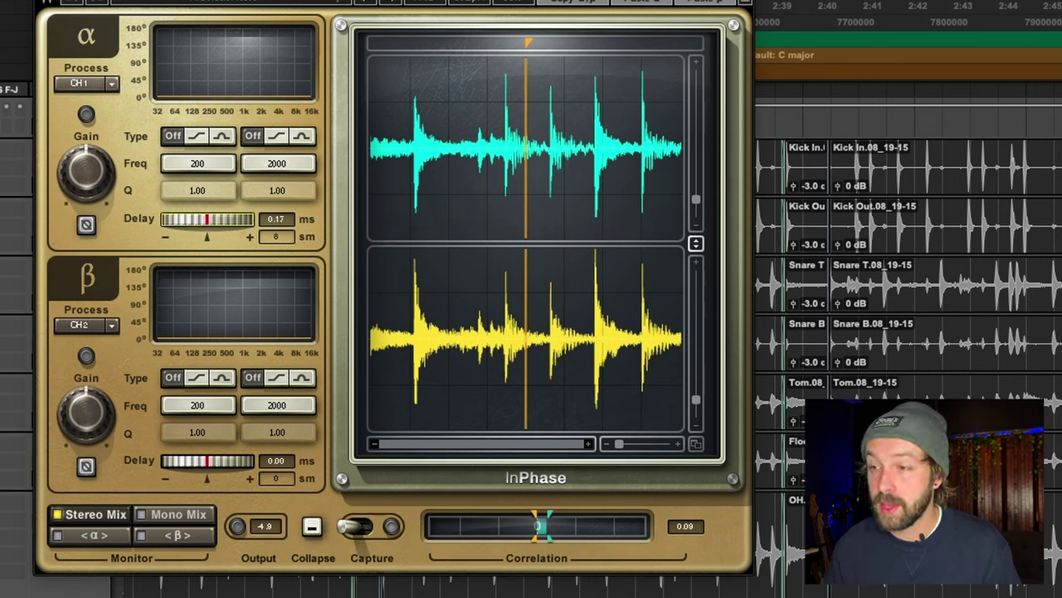
# Try different delays on InPhase's α channel against the correlation, ending at -0.49 ms (-24 samples)
pyautogui.moveTo(206, 219)
pyautogui.mouseDown()
pyautogui.moveTo(182, 219)
pyautogui.moveTo(202, 219)
pyautogui.mouseUp()
pyautogui.keyDown('alt'); pyautogui.click(208, 220); pyautogui.keyUp('alt')
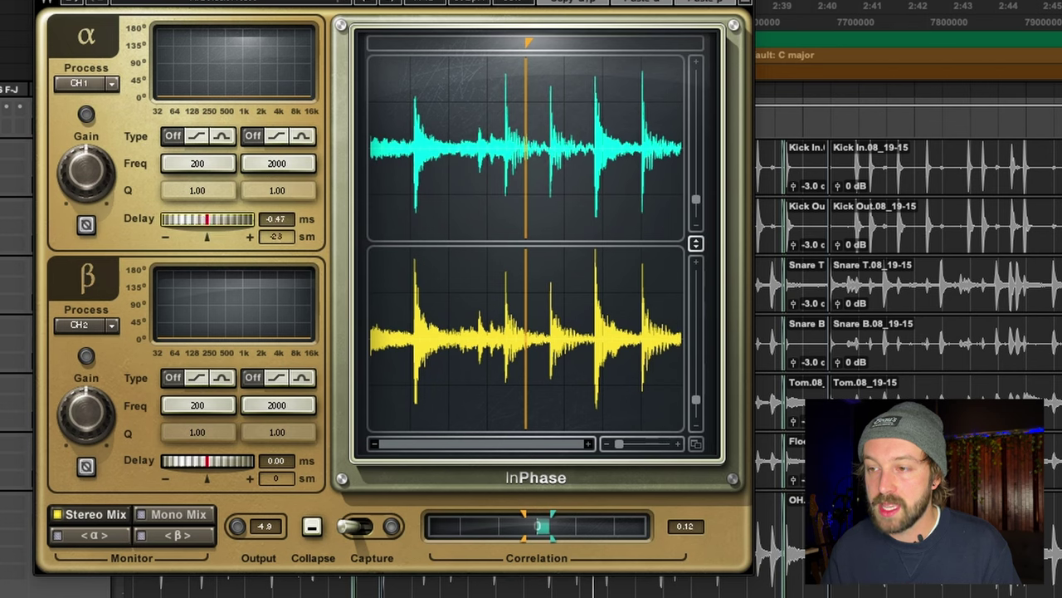
pyautogui.moveTo(206, 219); pyautogui.dragTo(208, 221)
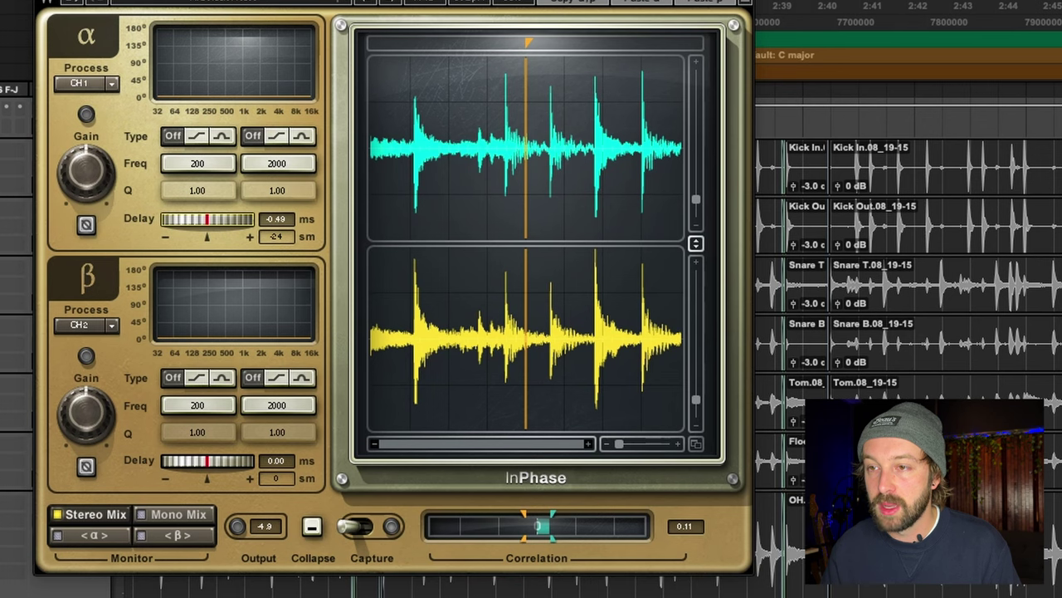